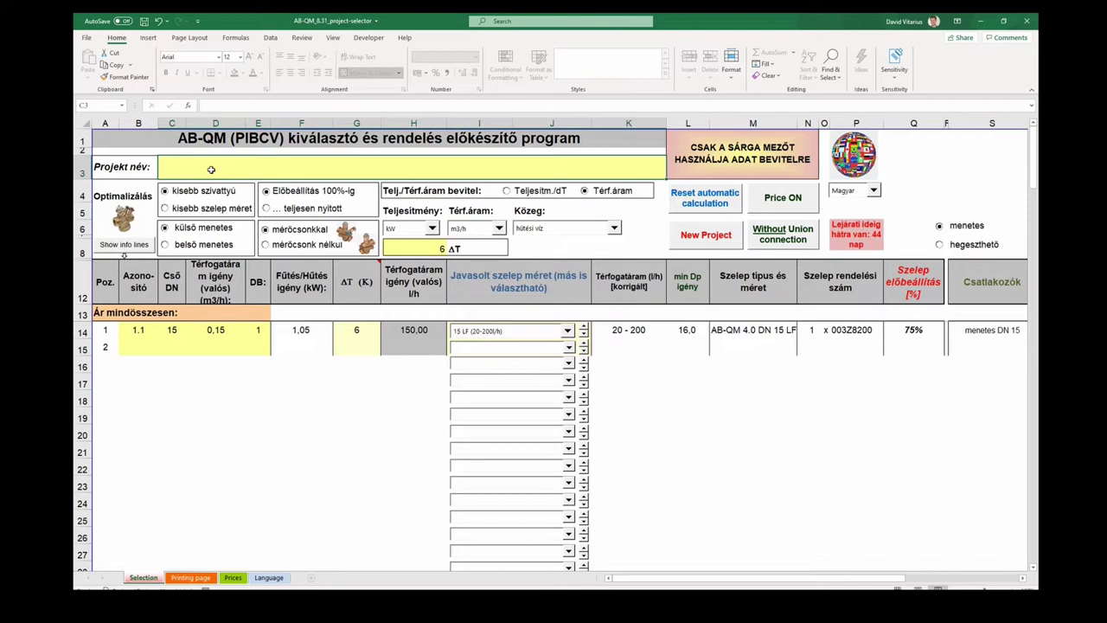
Enter Minta as the project name and switch the demand input mode to Teljesítm./dT
type("Minta")
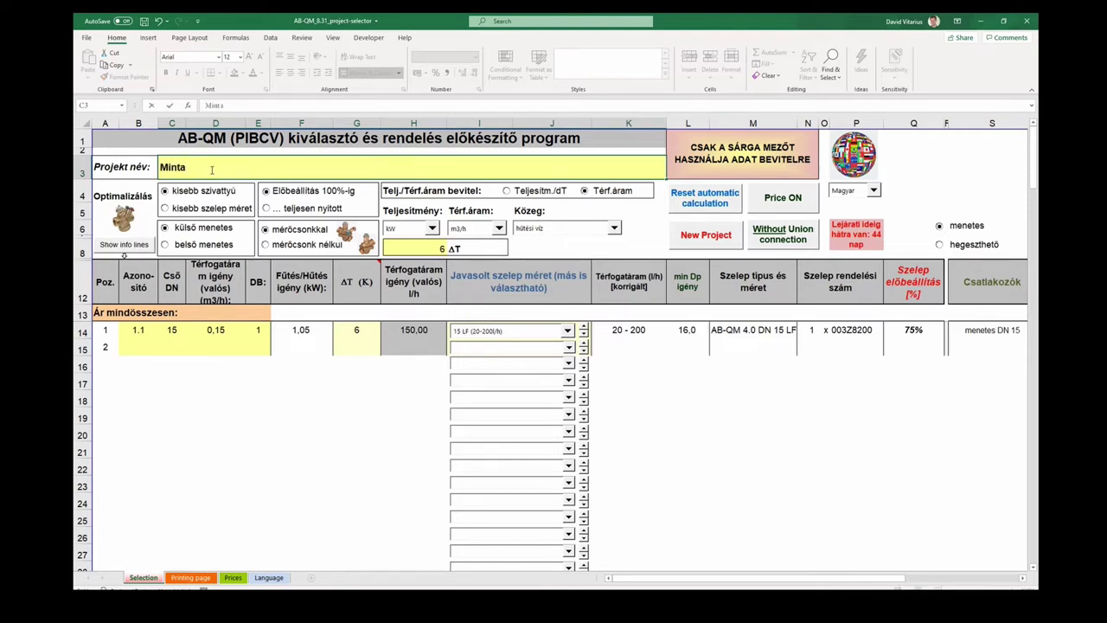
left_click(228, 436)
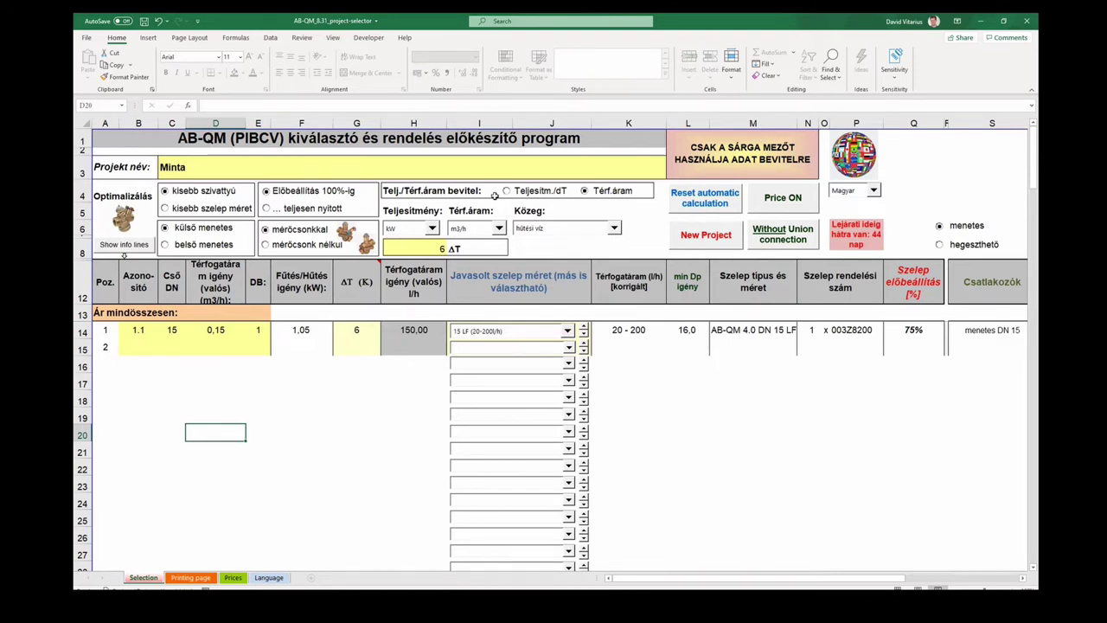
left_click(505, 192)
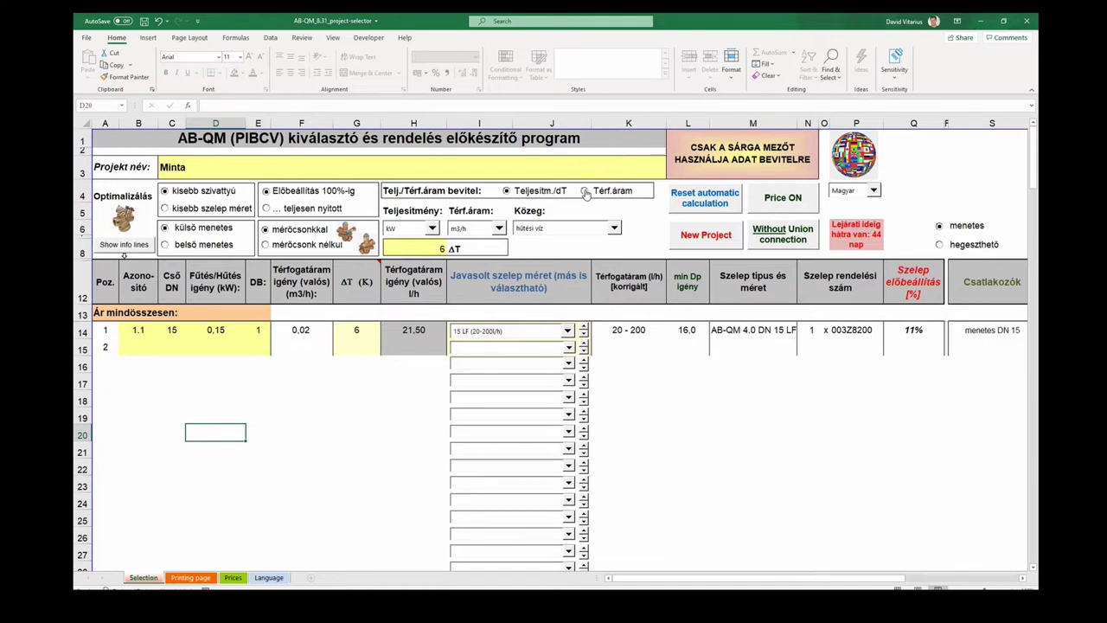
Check the available power and flow units, and set the medium (Közeg) to fűtési víz
left_click(431, 228)
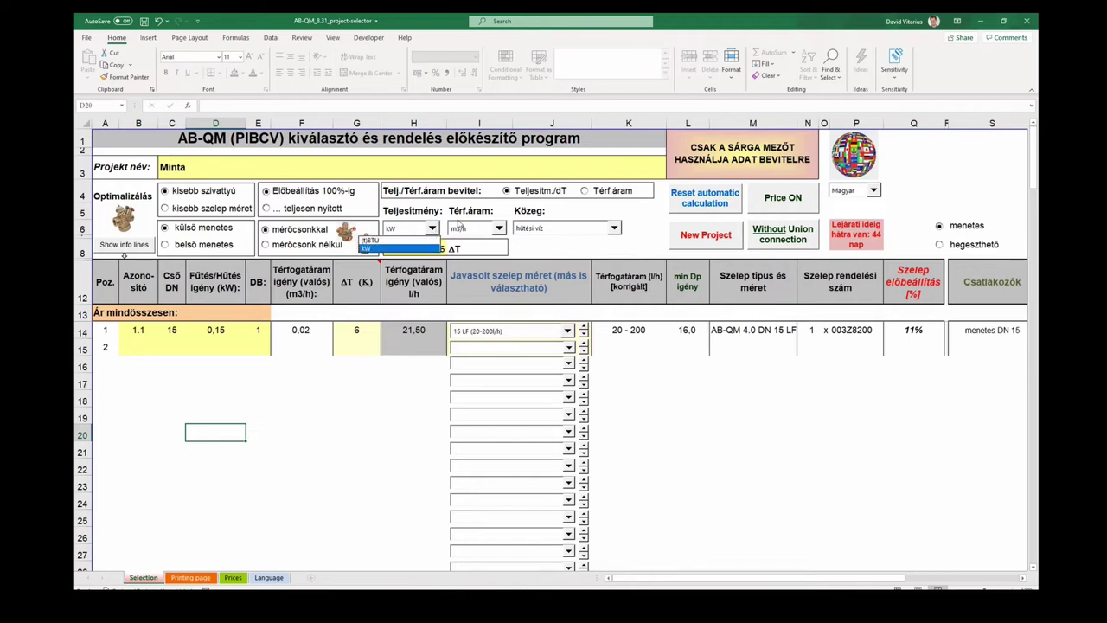
left_click(497, 228)
left_click(500, 229)
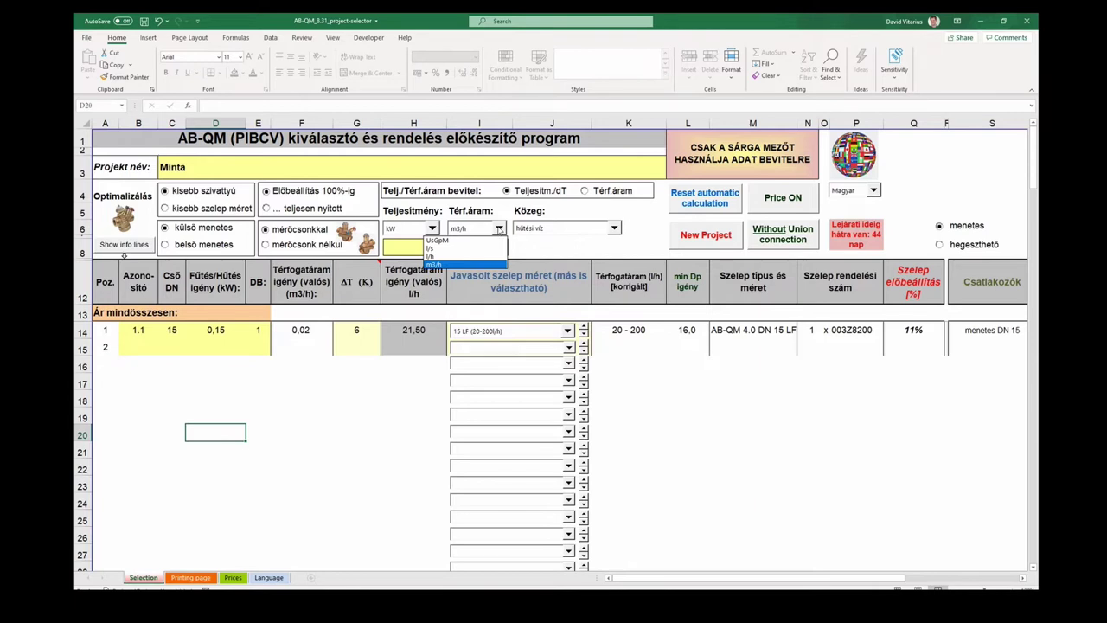
left_click(614, 229)
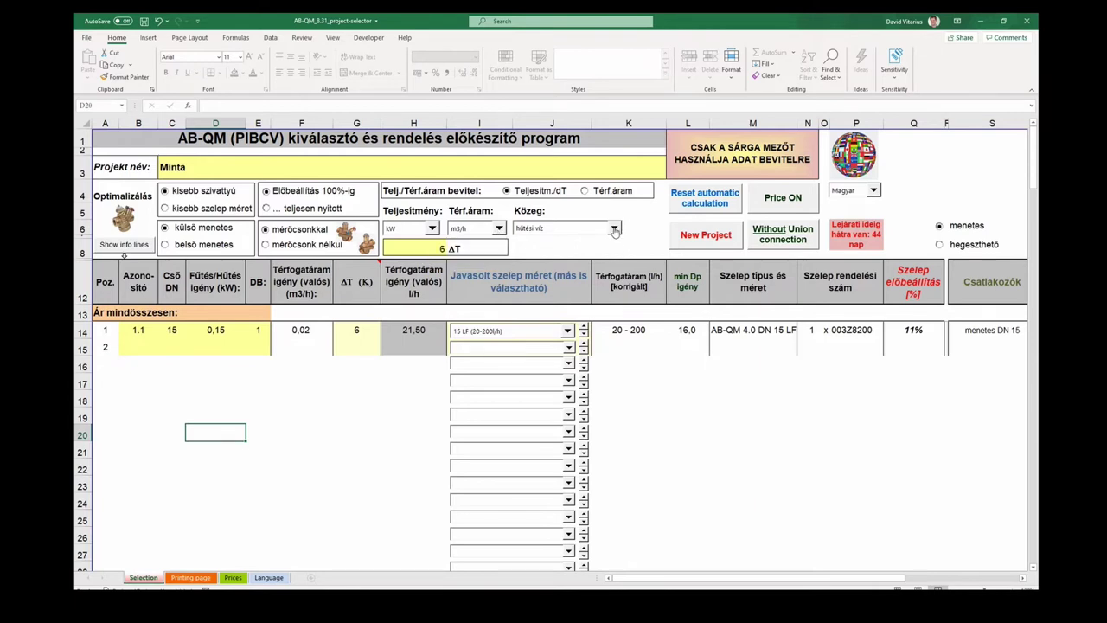
left_click(614, 229)
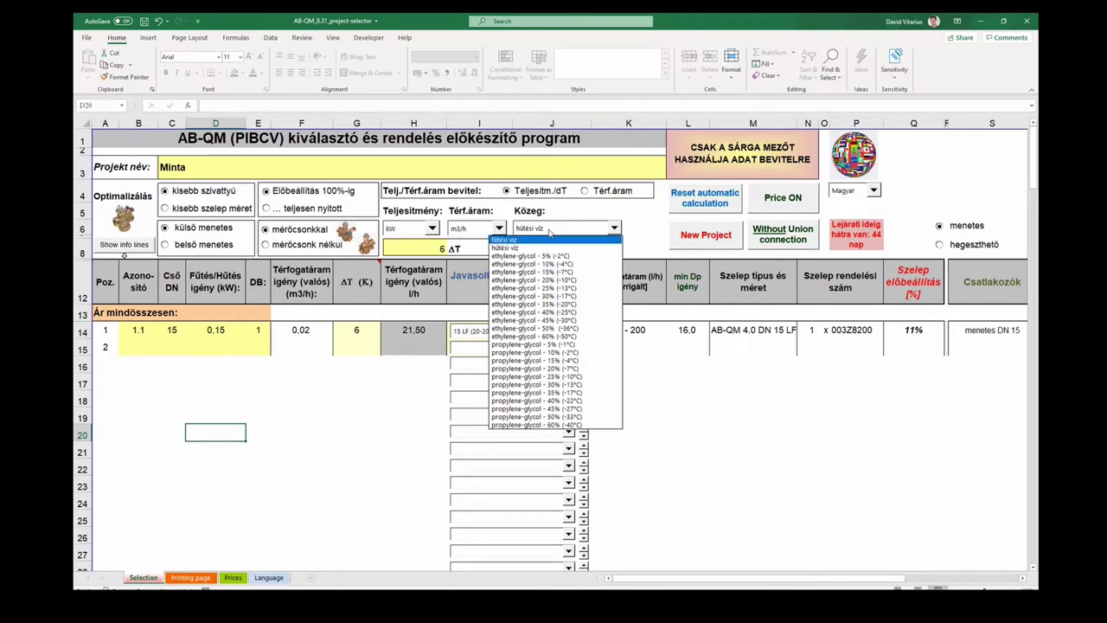
left_click(556, 247)
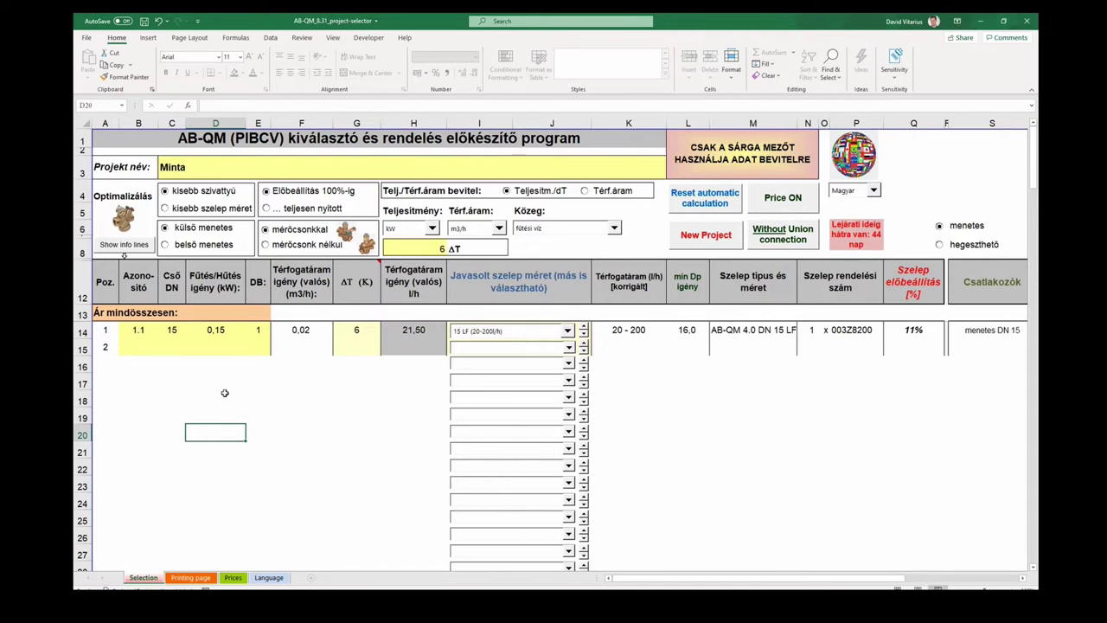
Set the heating/cooling demand of position 1 to 1 kW
left_click(233, 329)
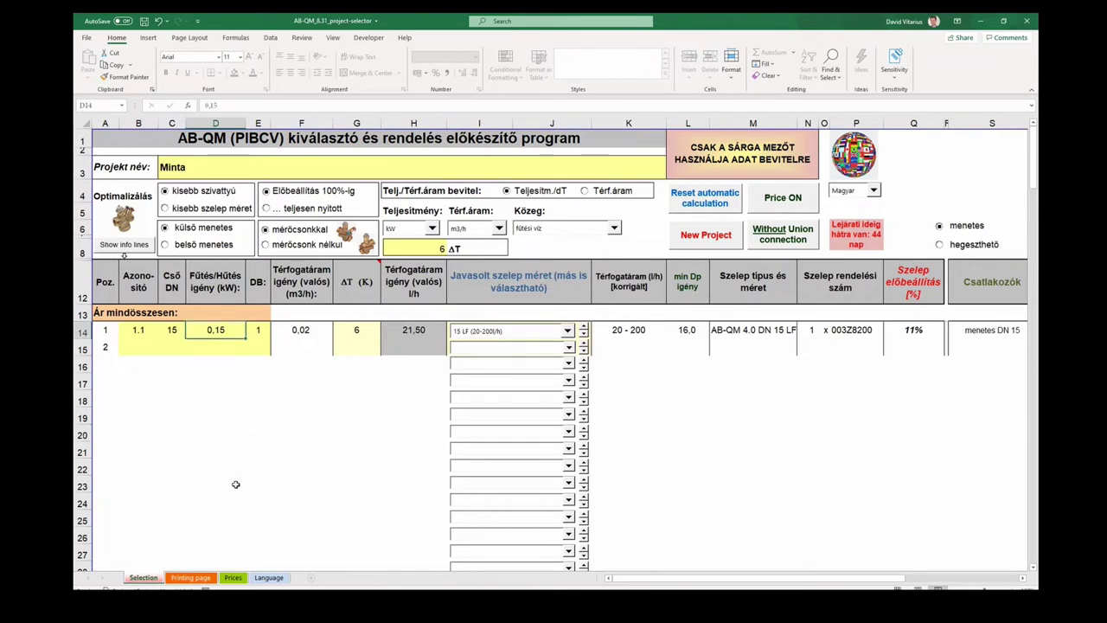
type("1")
key("Tab")
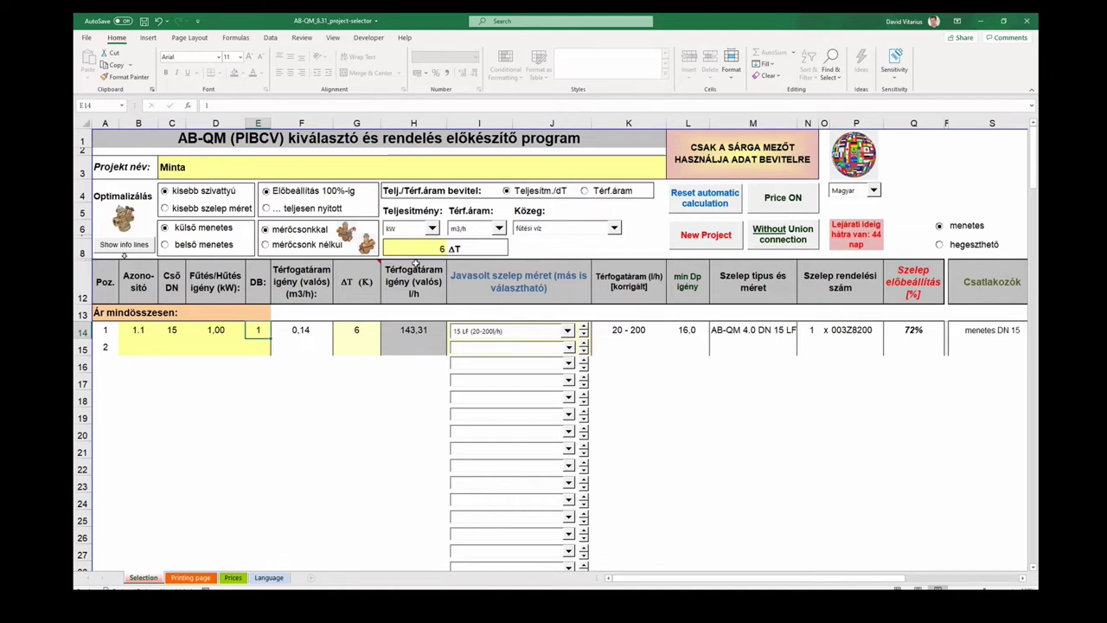
Set the project's general ΔT to 15 and change the flow unit to l/h
left_click(417, 248)
type("15")
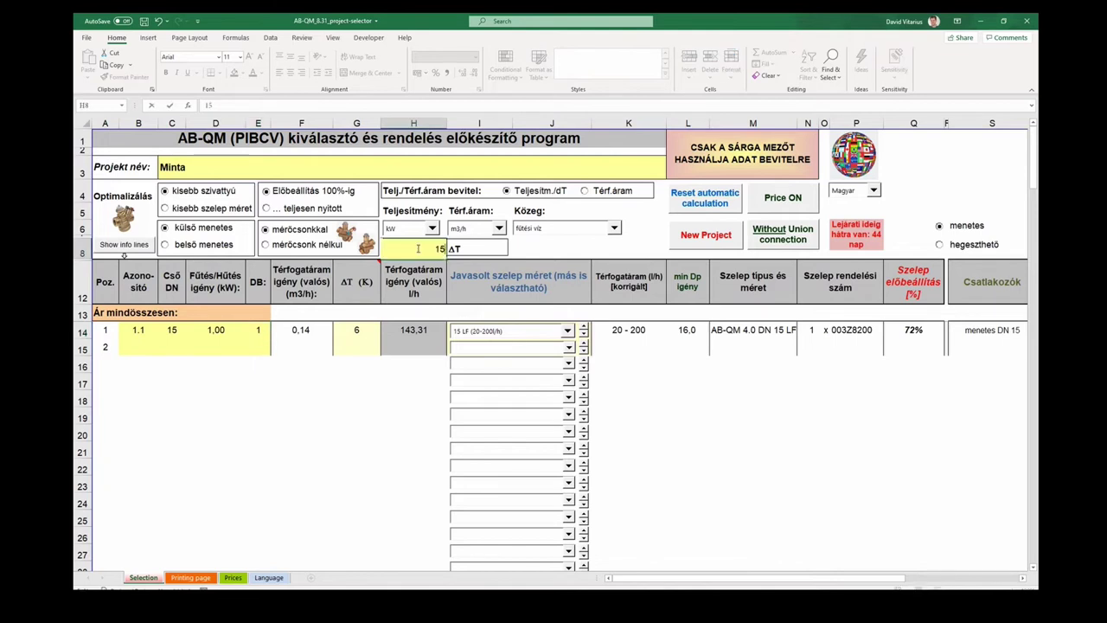
key("Return")
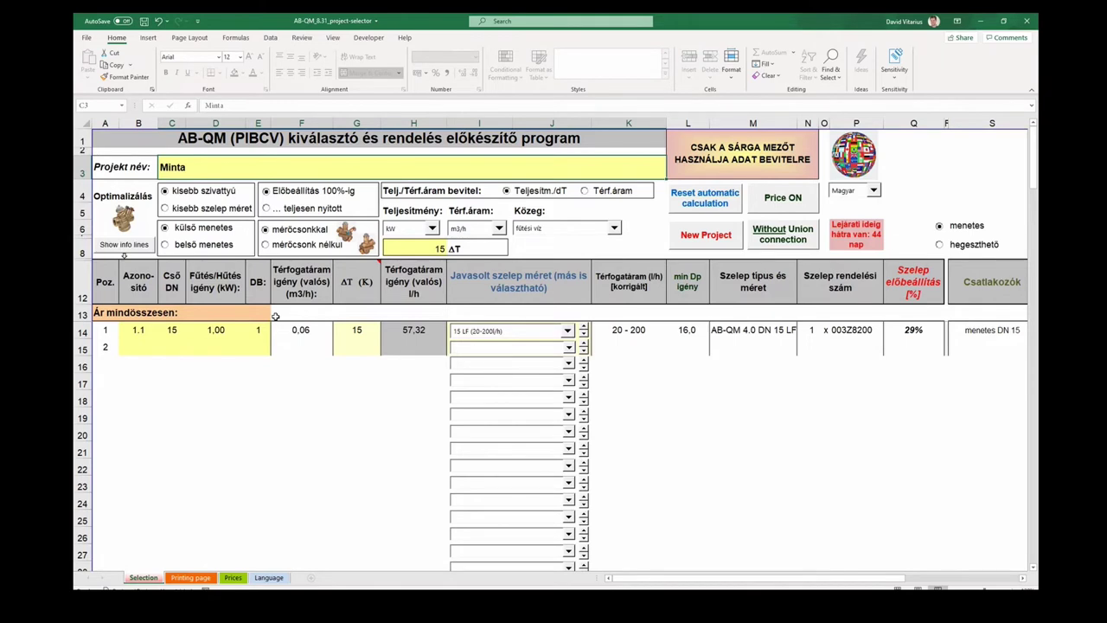
left_click(499, 228)
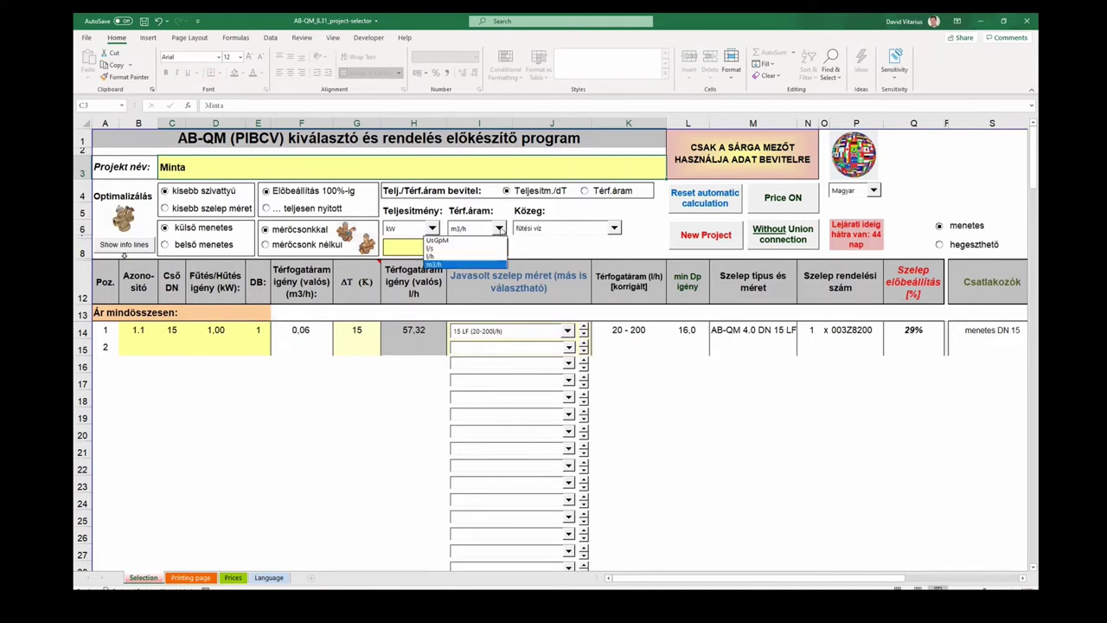
left_click(433, 257)
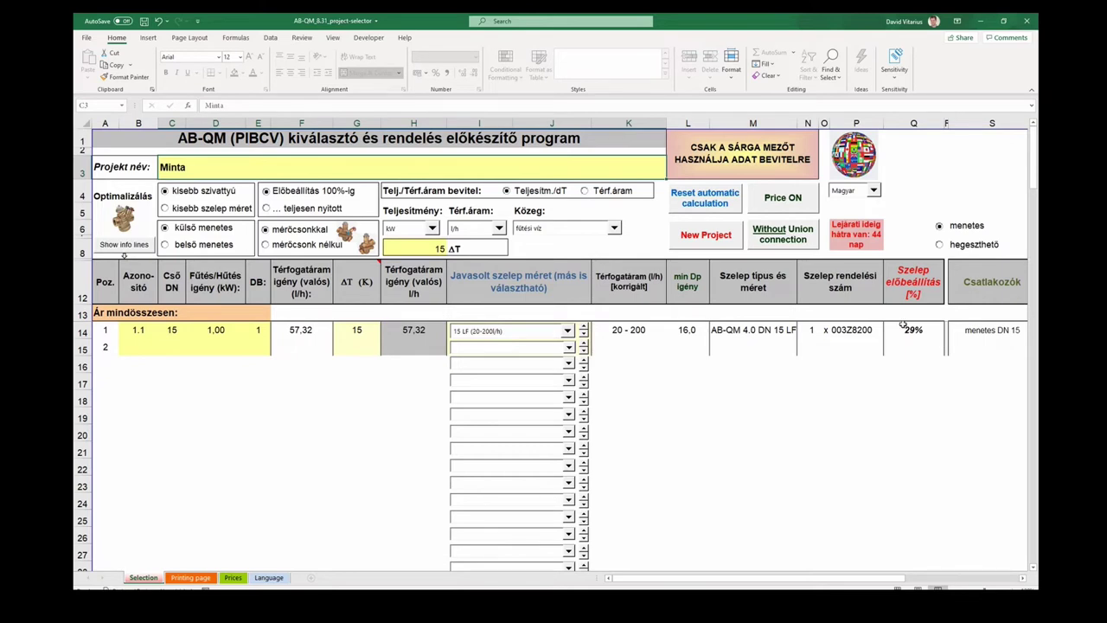
Try valve sizes 15 (65-650l/h) and 20 (110-1.100l/h) for position 1, and return it to 15 LF (20-200l/h)
left_click(568, 331)
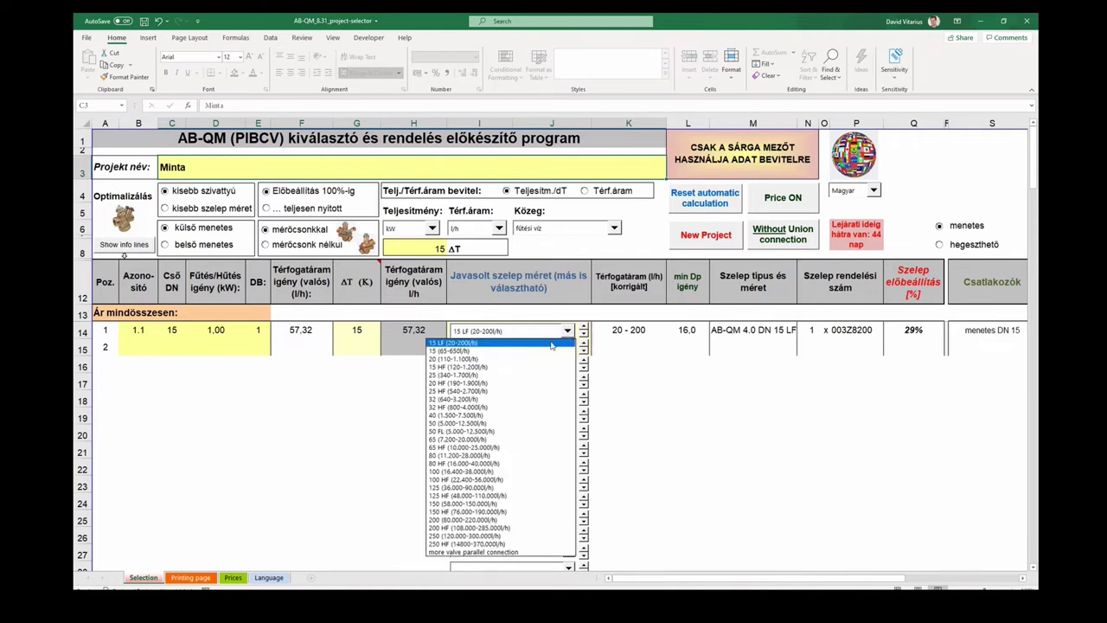
left_click(523, 352)
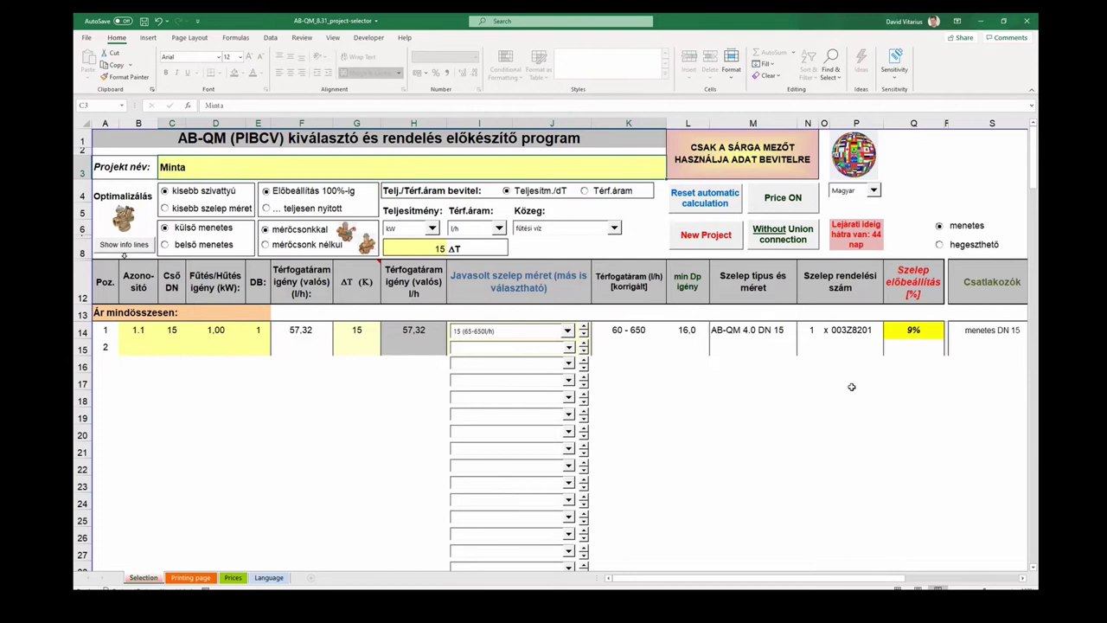
left_click(583, 329)
left_click(584, 339)
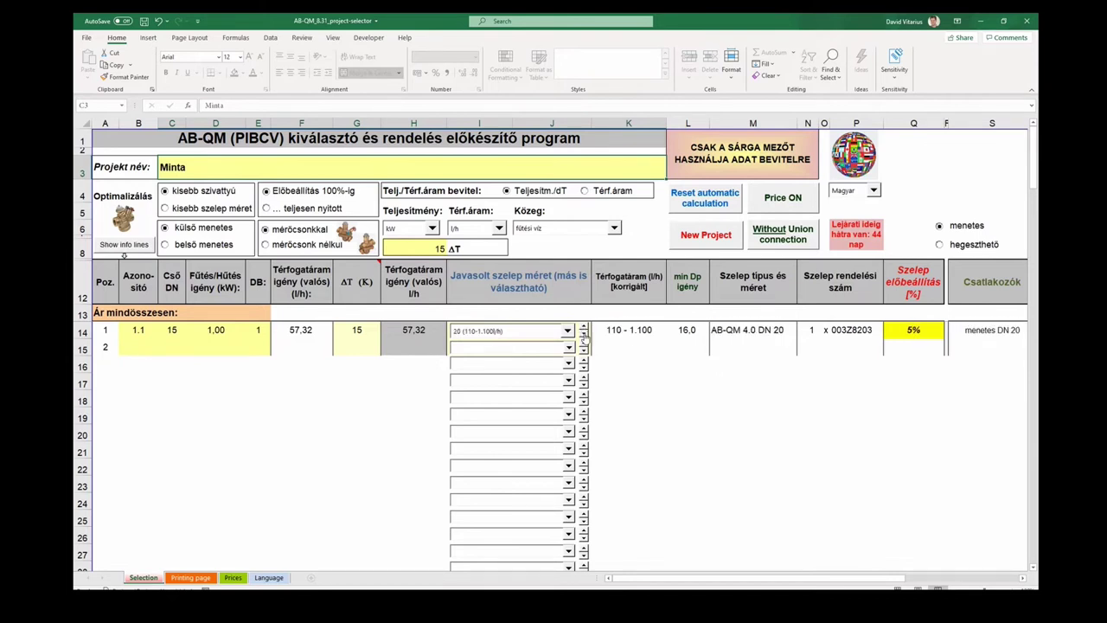
left_click(585, 340)
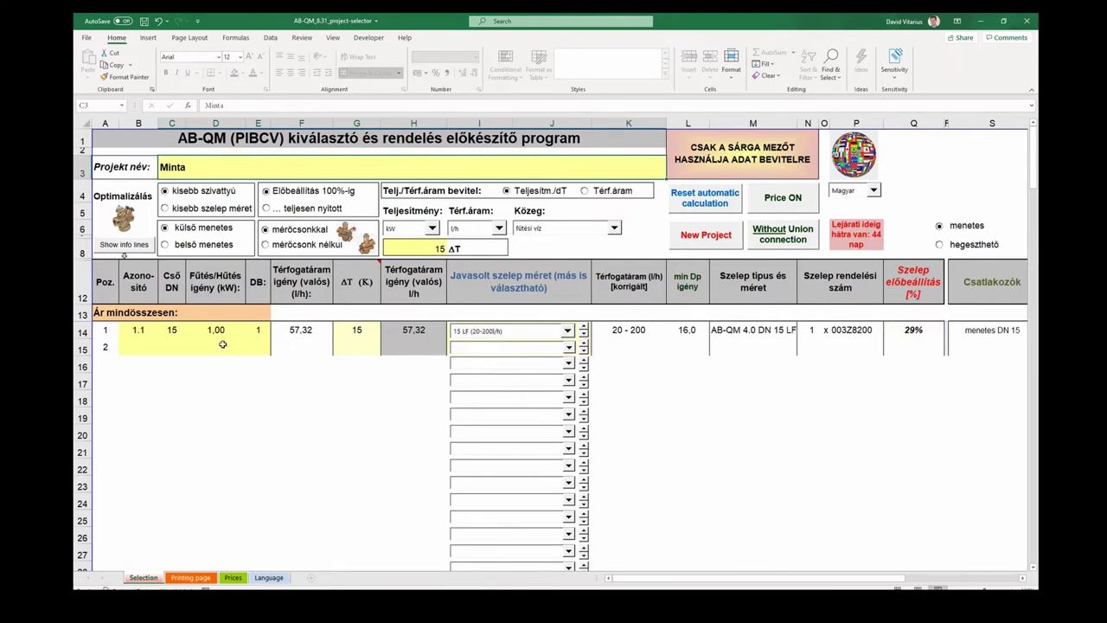
Fill in position 2 with a heating demand of 52 kW and a quantity of 1
left_click(222, 345)
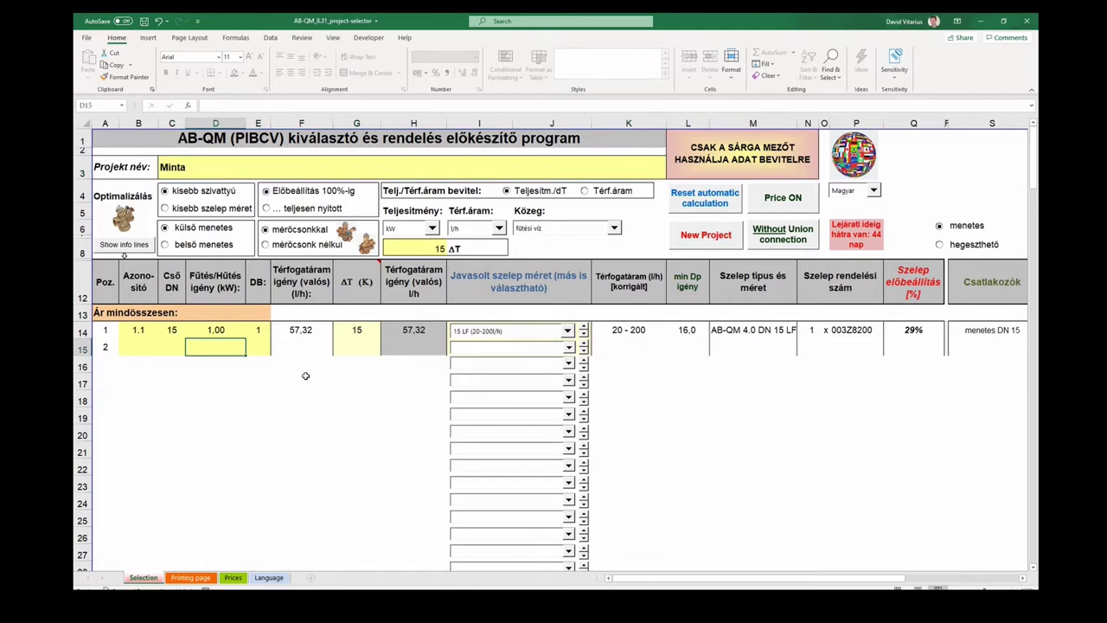
type("52")
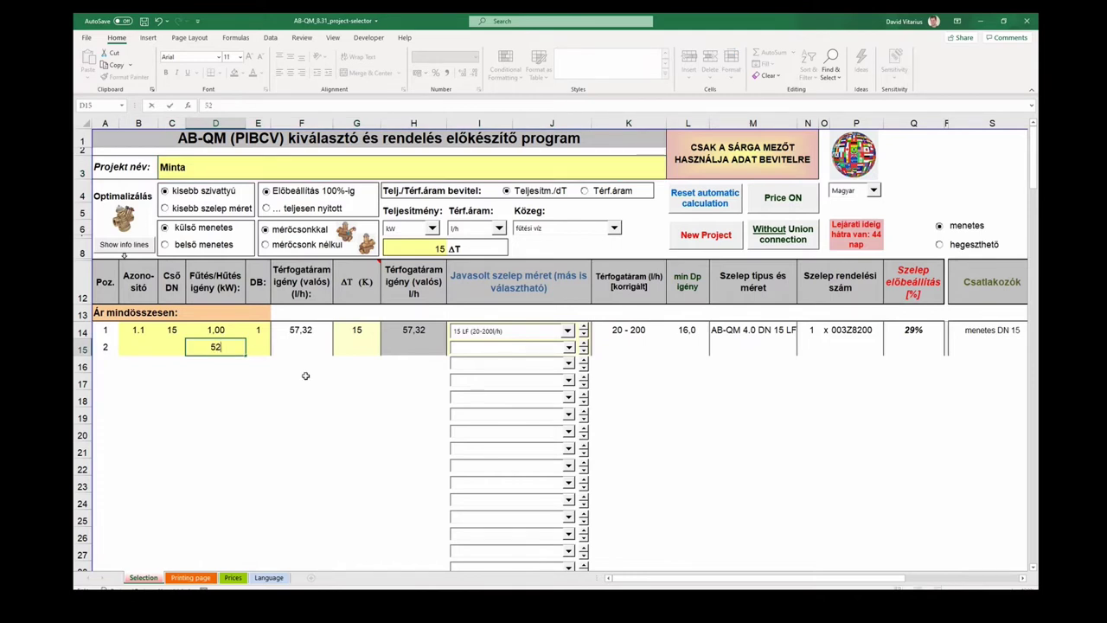
key("Tab")
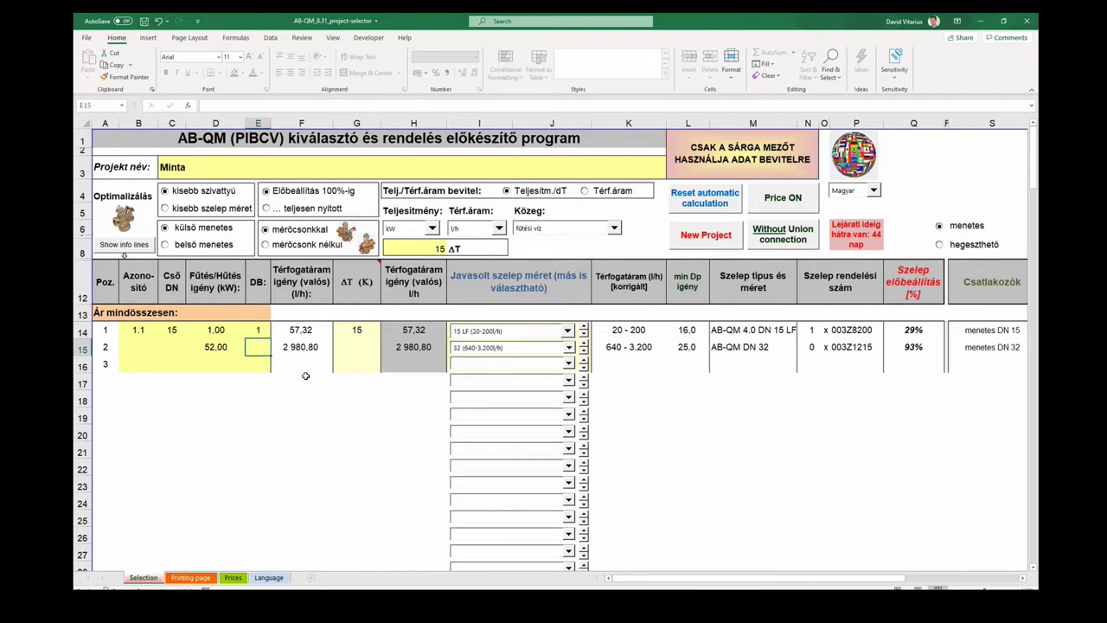
type("1")
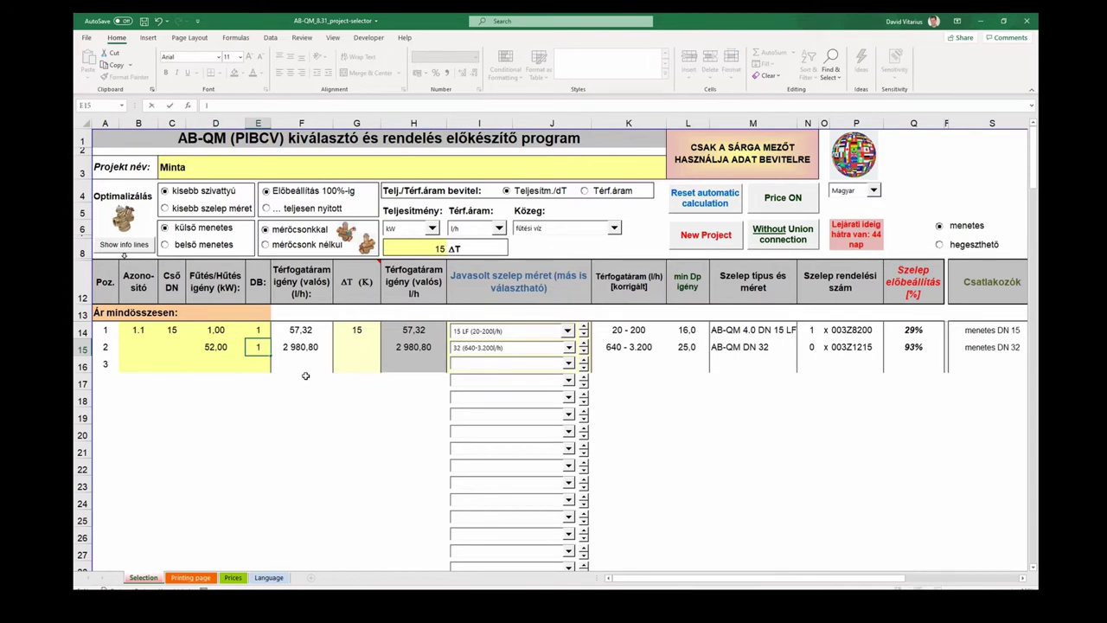
key("Tab")
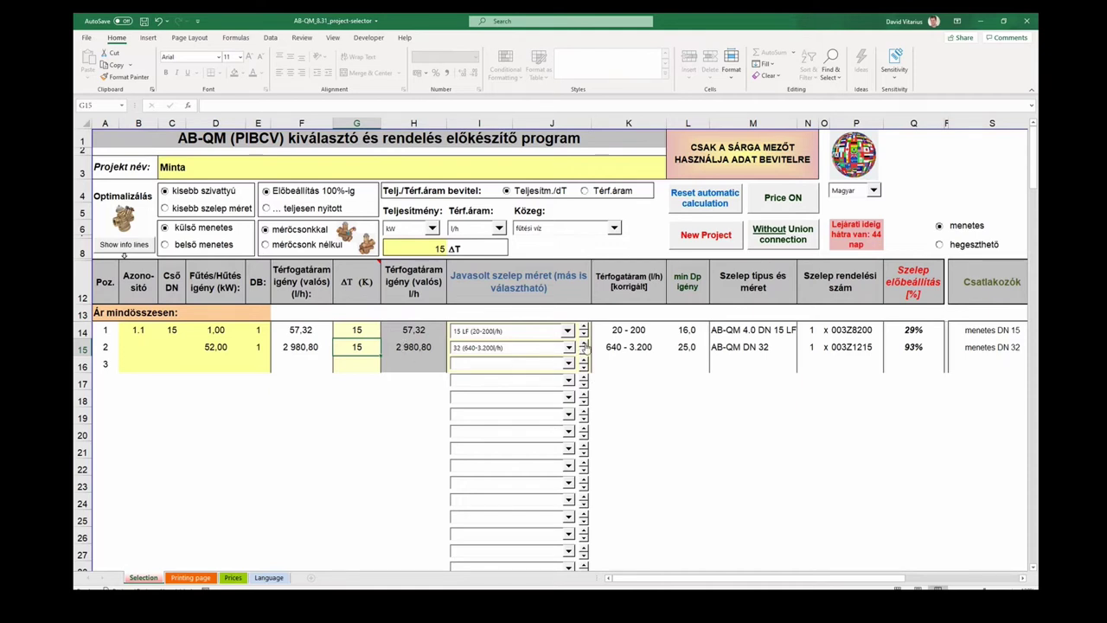
Try valve sizes 32 HF, 40 and 50 for position 2, and return it to 32 (640-3.200l/h)
left_click(570, 348)
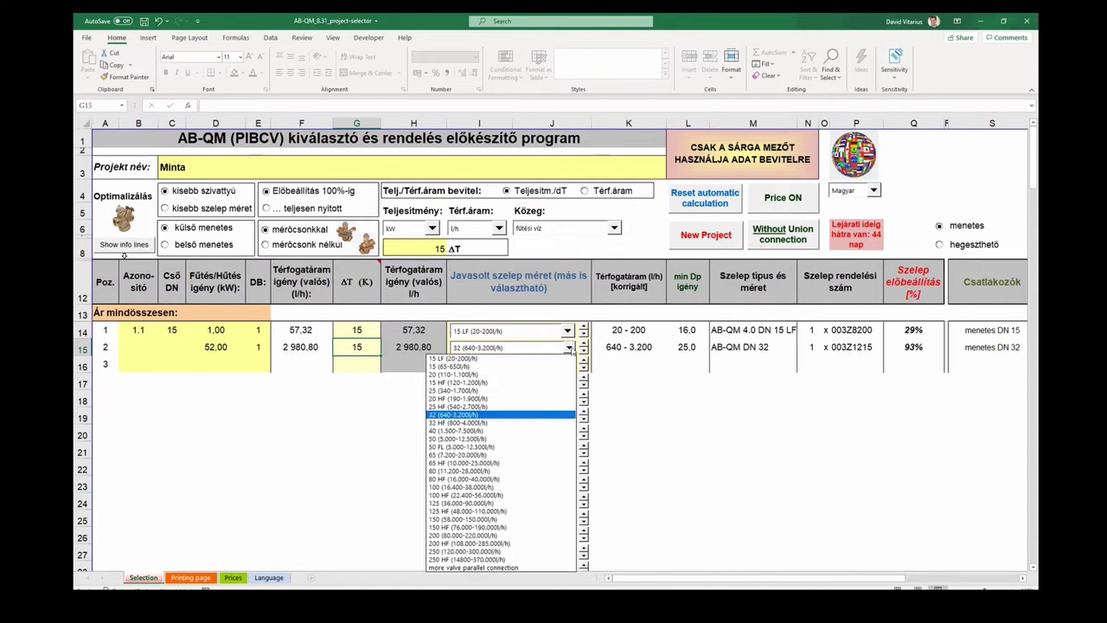
left_click(570, 350)
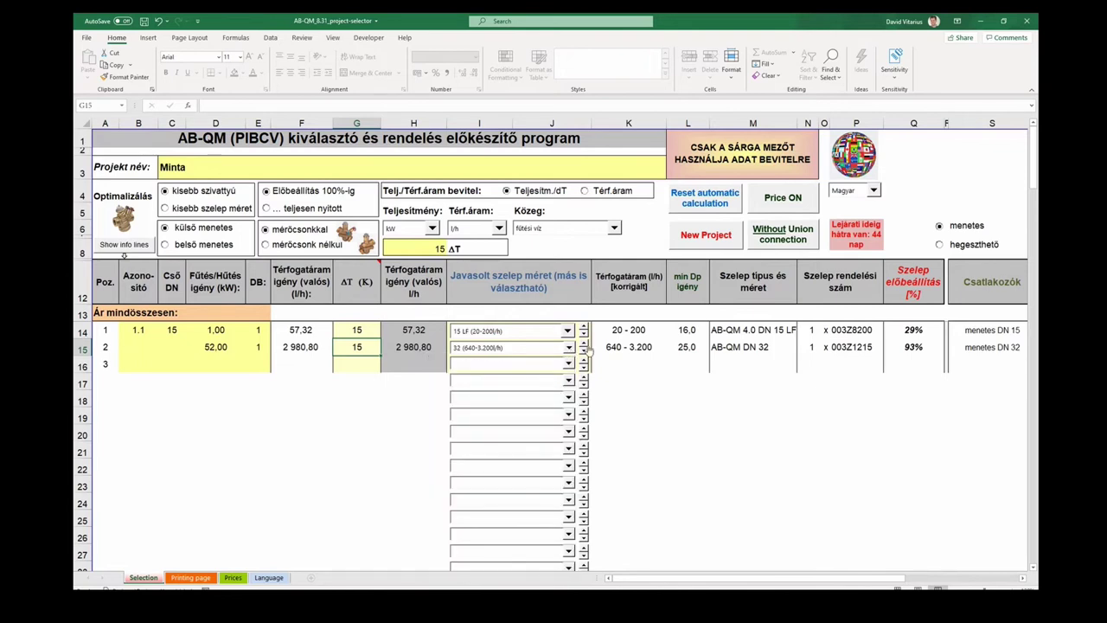
left_click(584, 346)
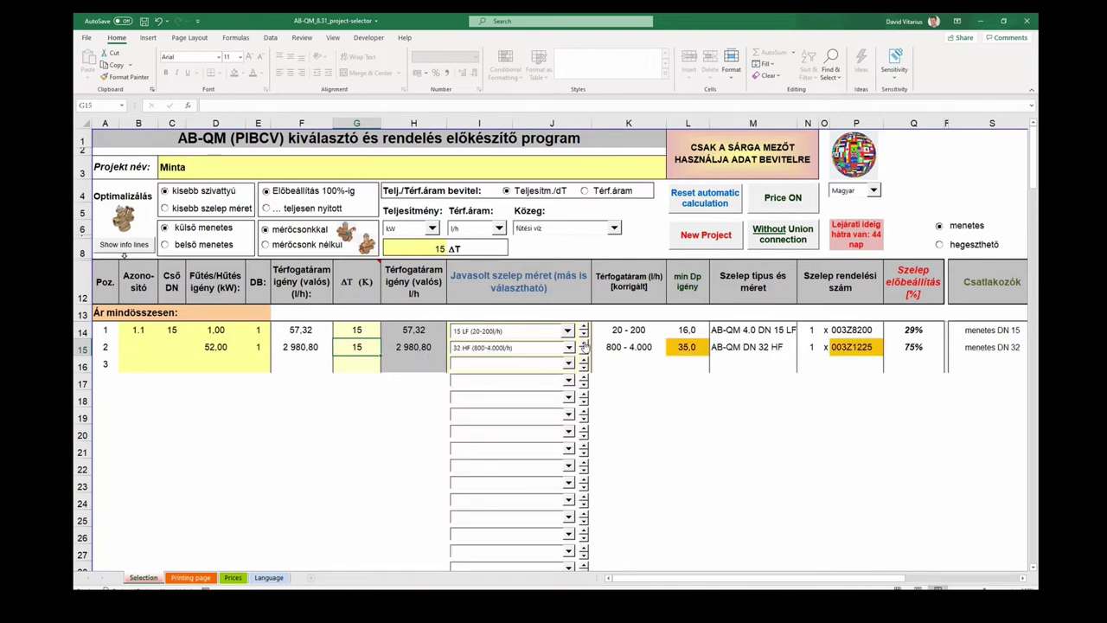
left_click(585, 346)
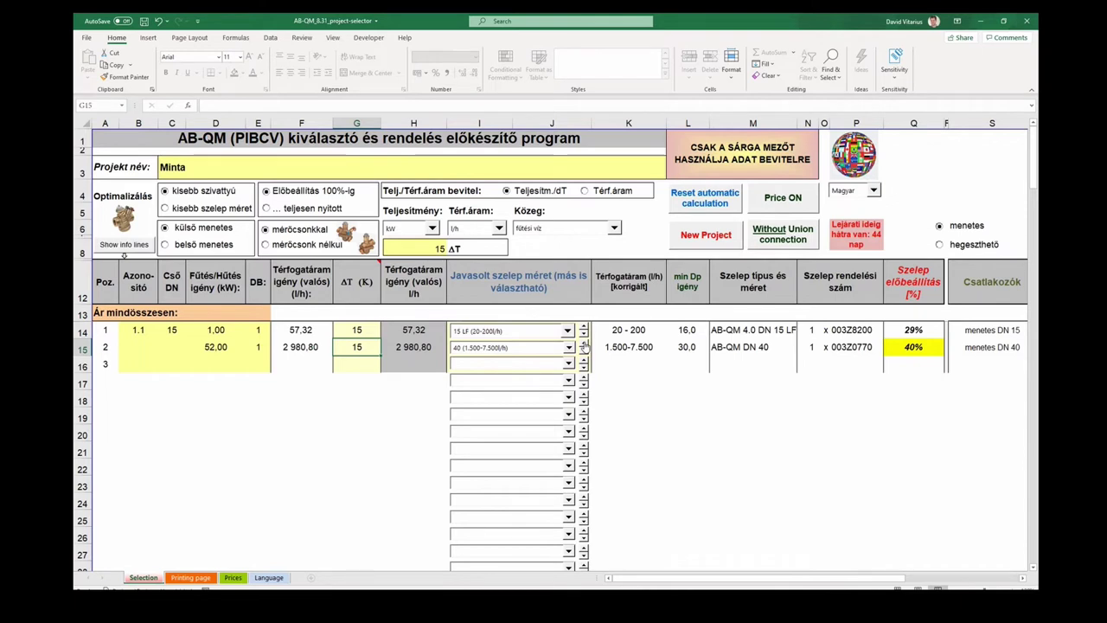
left_click(585, 345)
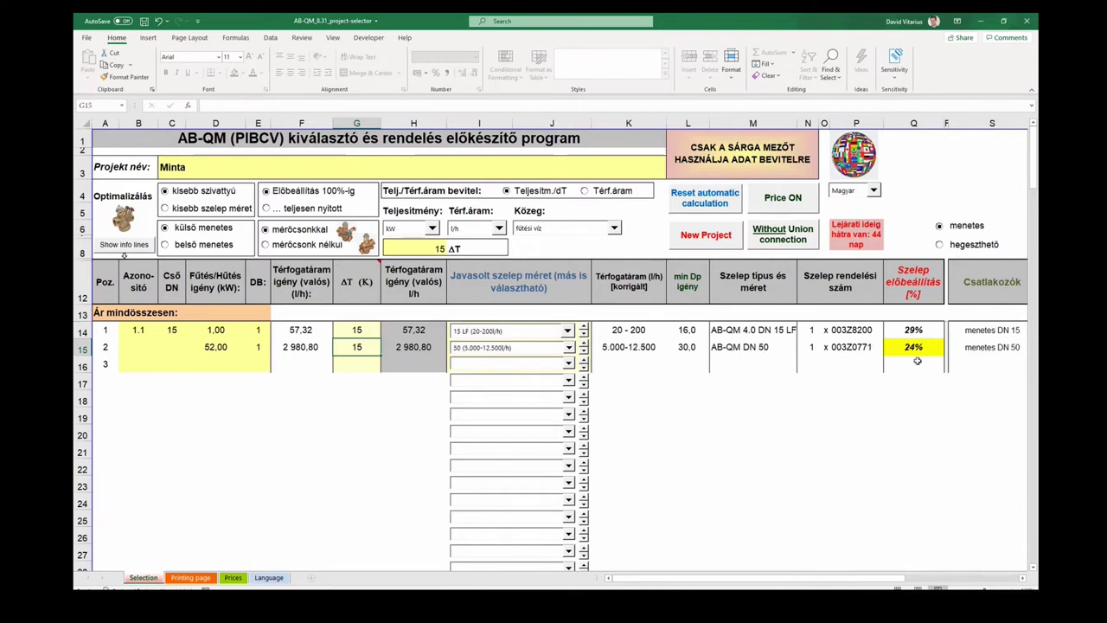
left_click(585, 353)
left_click(585, 353)
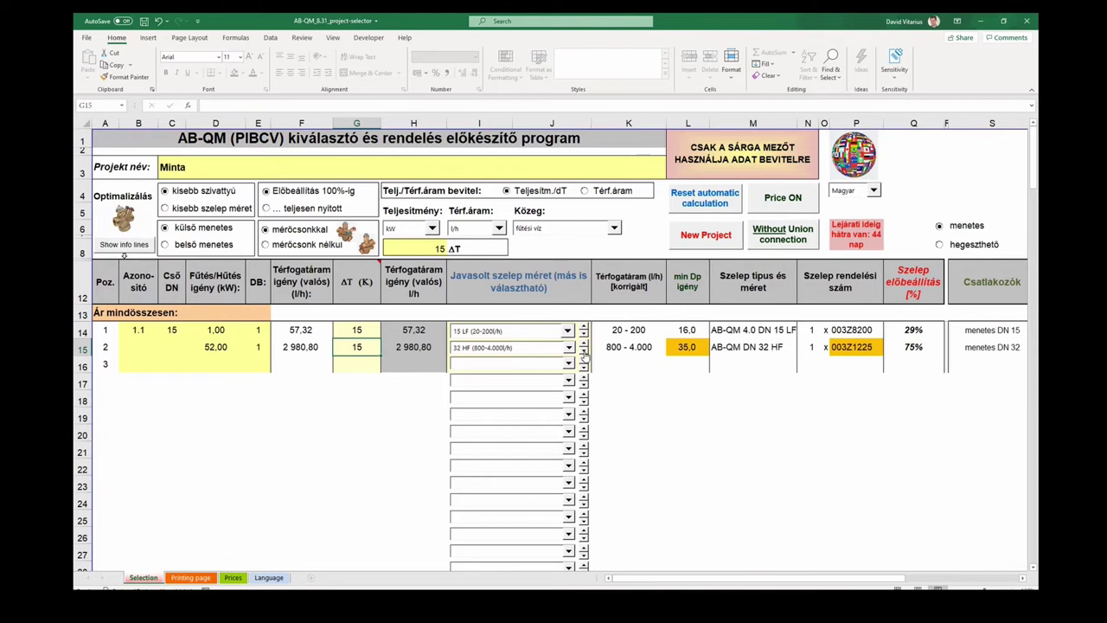
left_click(585, 353)
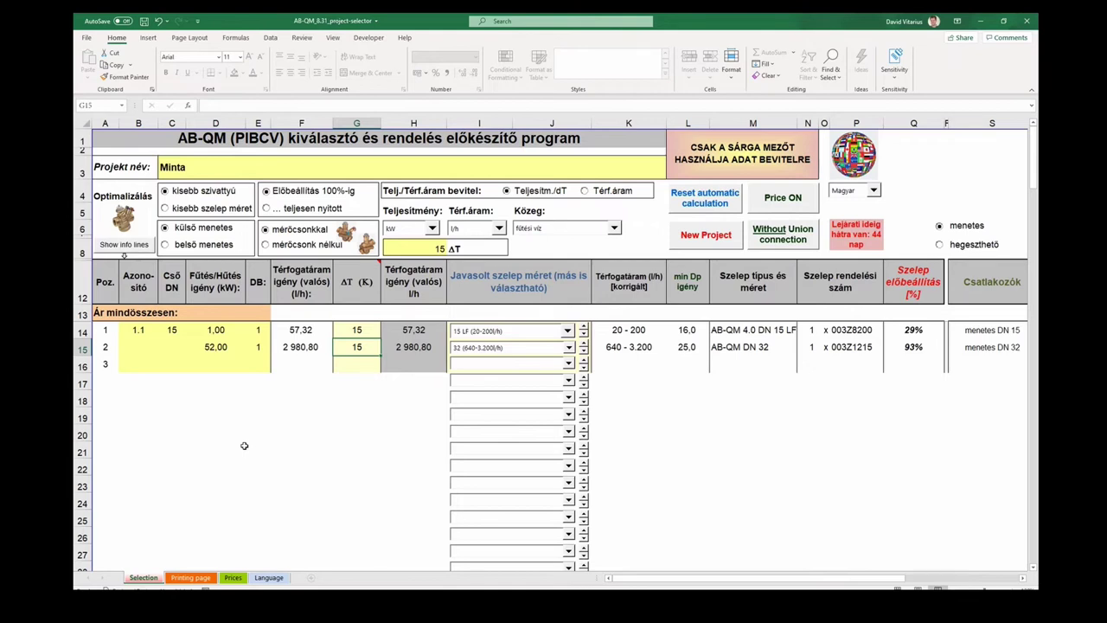
Examine the ordering tables for valves, connectors and actuators on the Printing page sheet
left_click(191, 578)
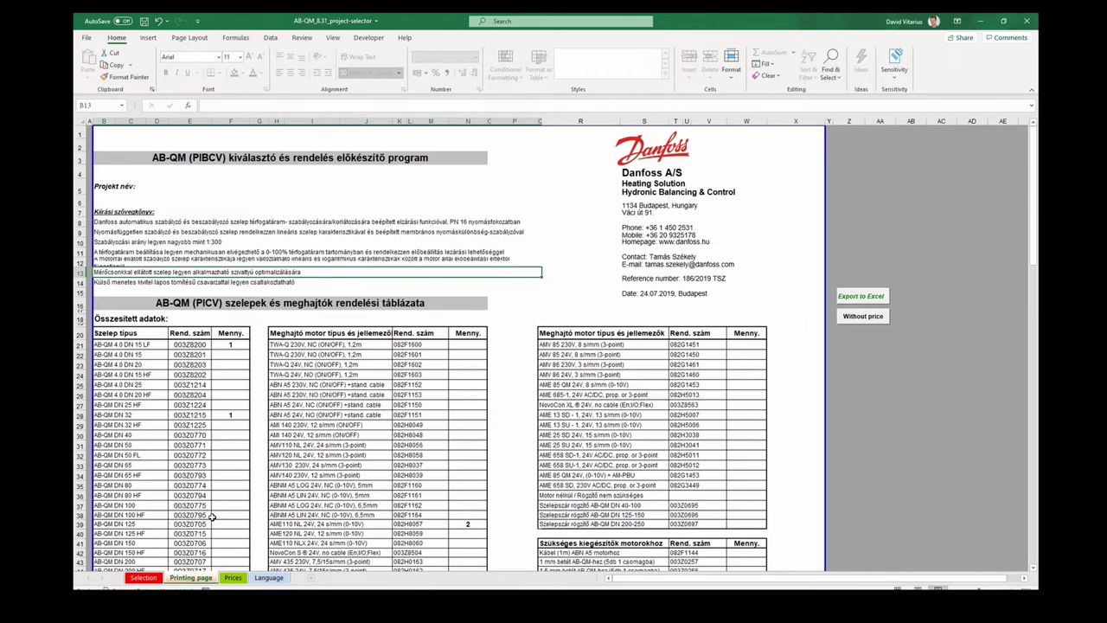
scroll(212, 516, "down", 2)
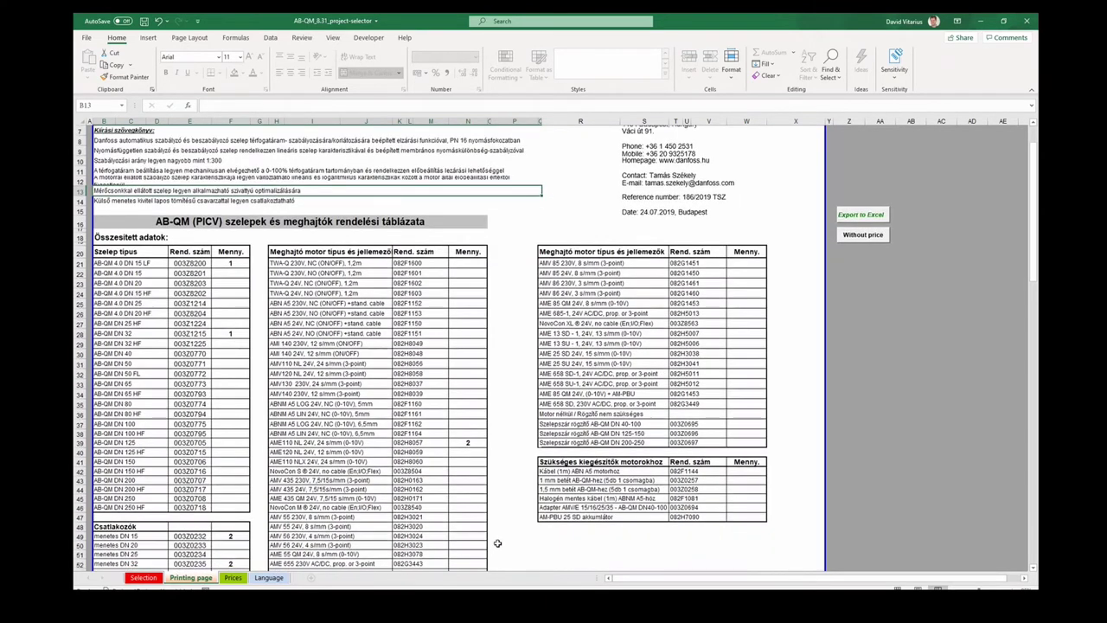
scroll(495, 539, "down", 3)
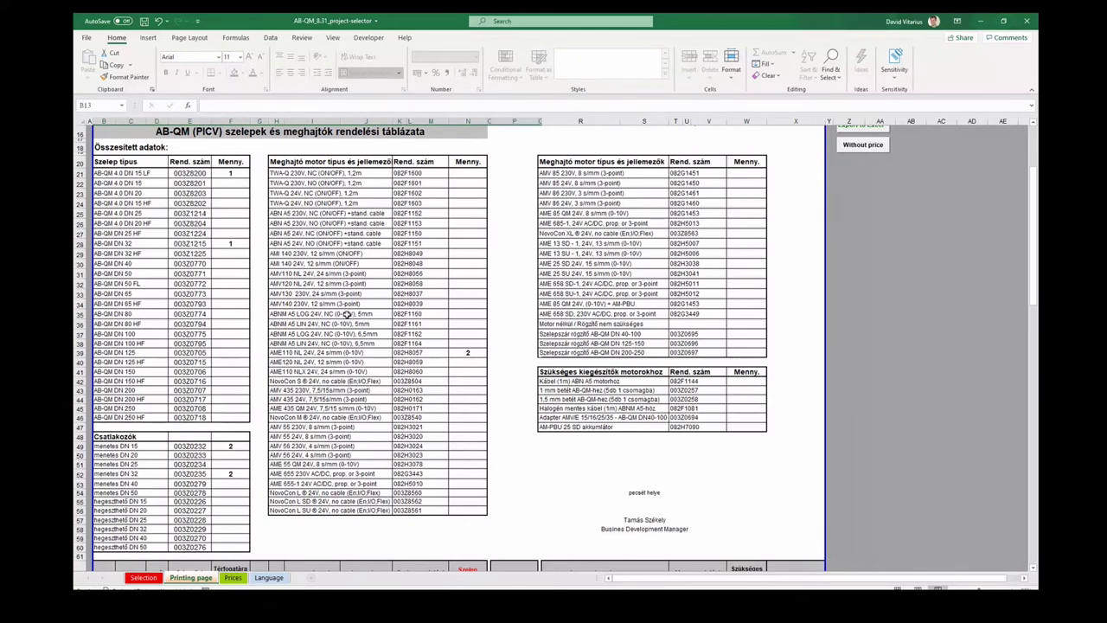
scroll(355, 378, "down", 5)
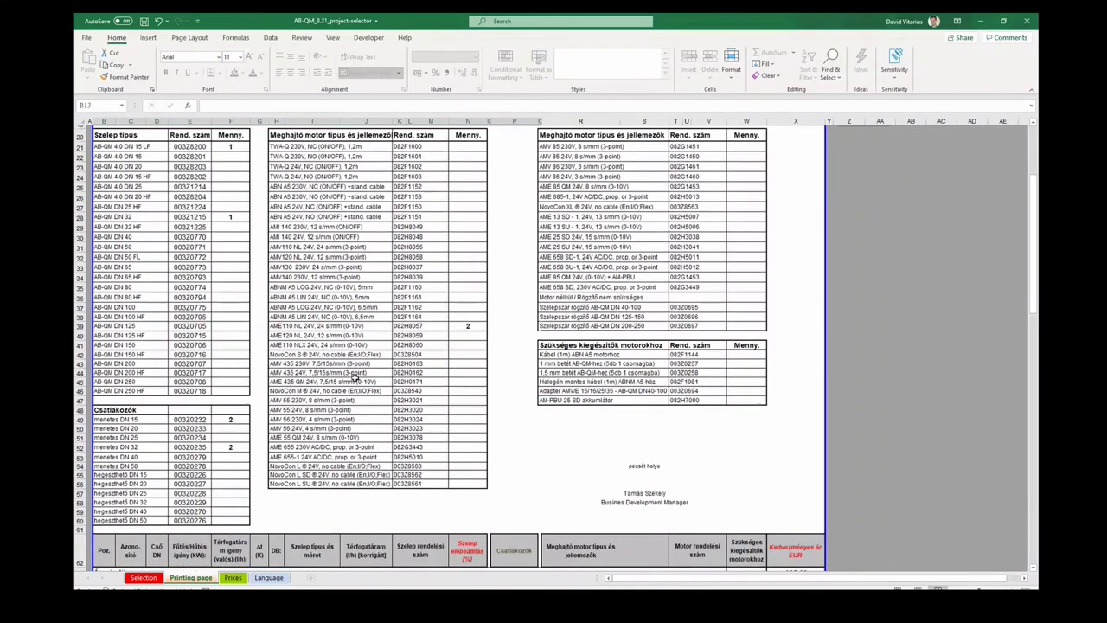
scroll(355, 378, "up", 5)
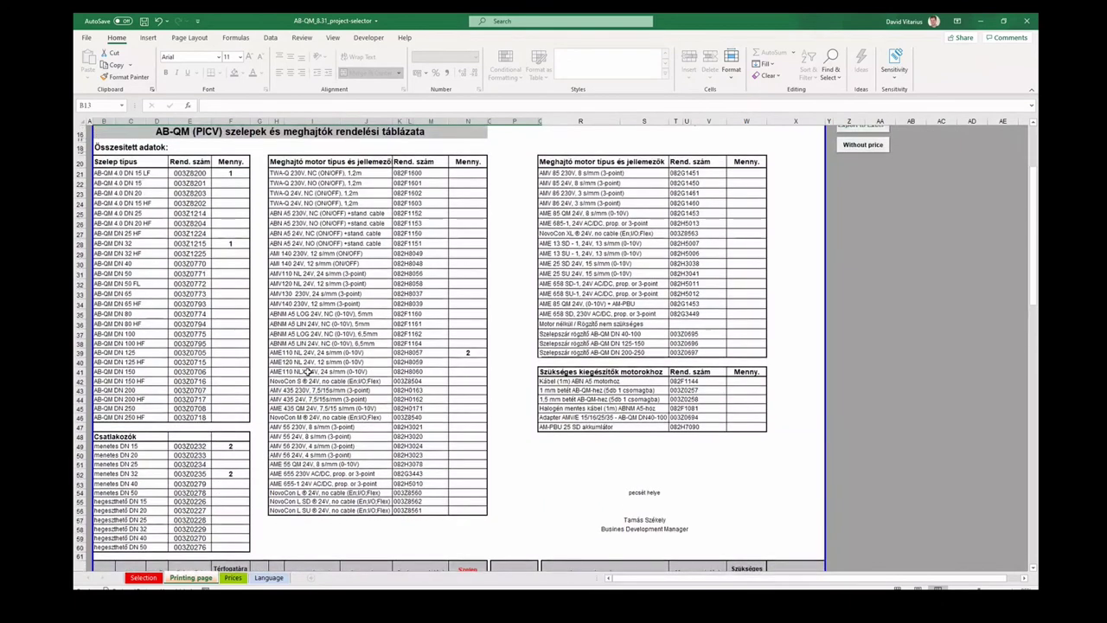
On the Selection sheet, set the actuator options to 230V tápfeszültség and gyors szelep mozgatás
key("ctrl+Page_Up")
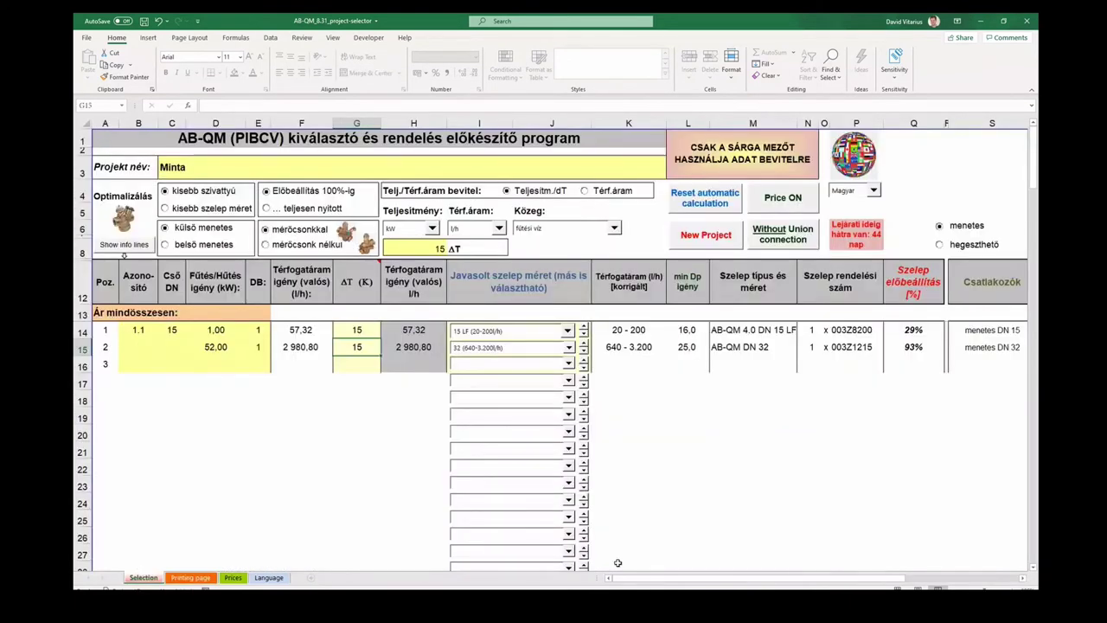
left_click_drag(624, 581, 698, 579)
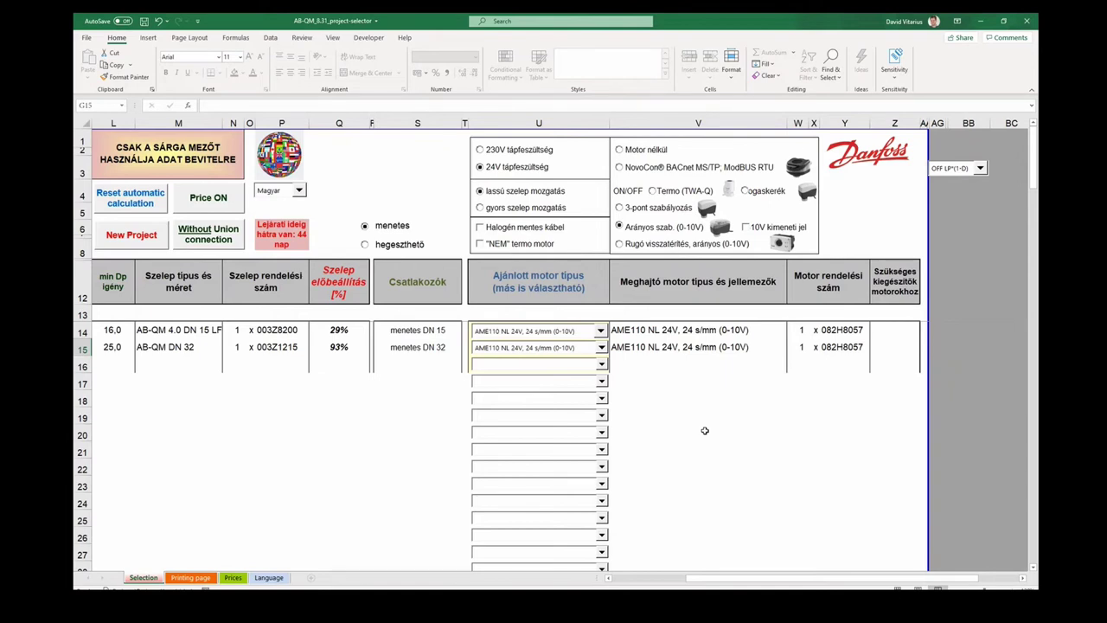
left_click(481, 150)
left_click(481, 209)
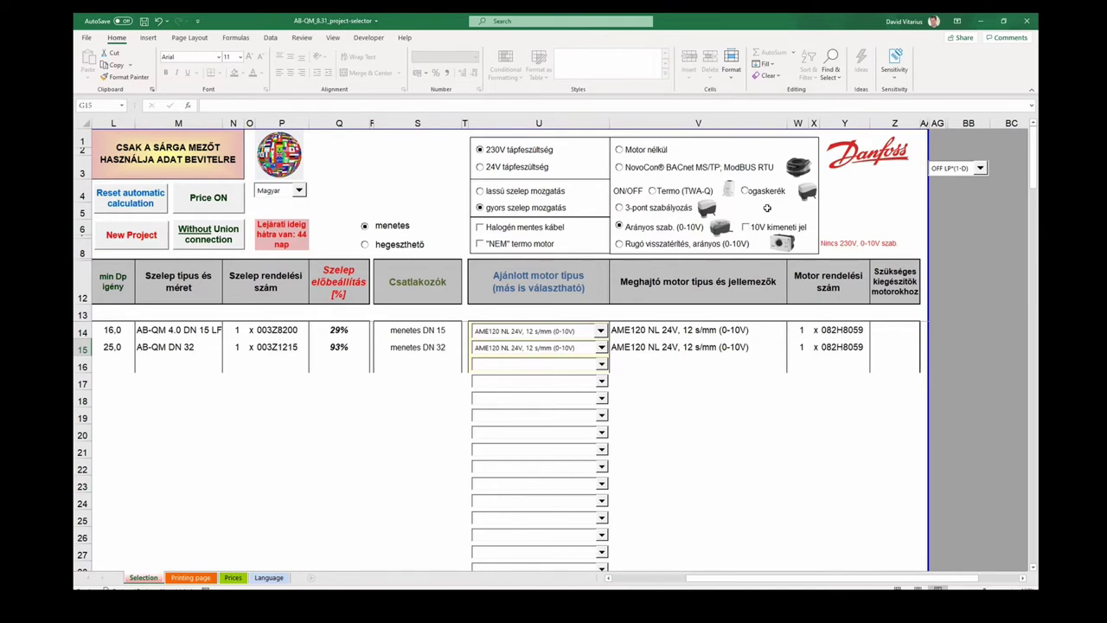
Try the Termo (TWA-Q), fogaskerék and Arányos szab. (0-10V) actuator types, and choose NovoCon BACnet MS/TP; ModBUS RTU
left_click(652, 191)
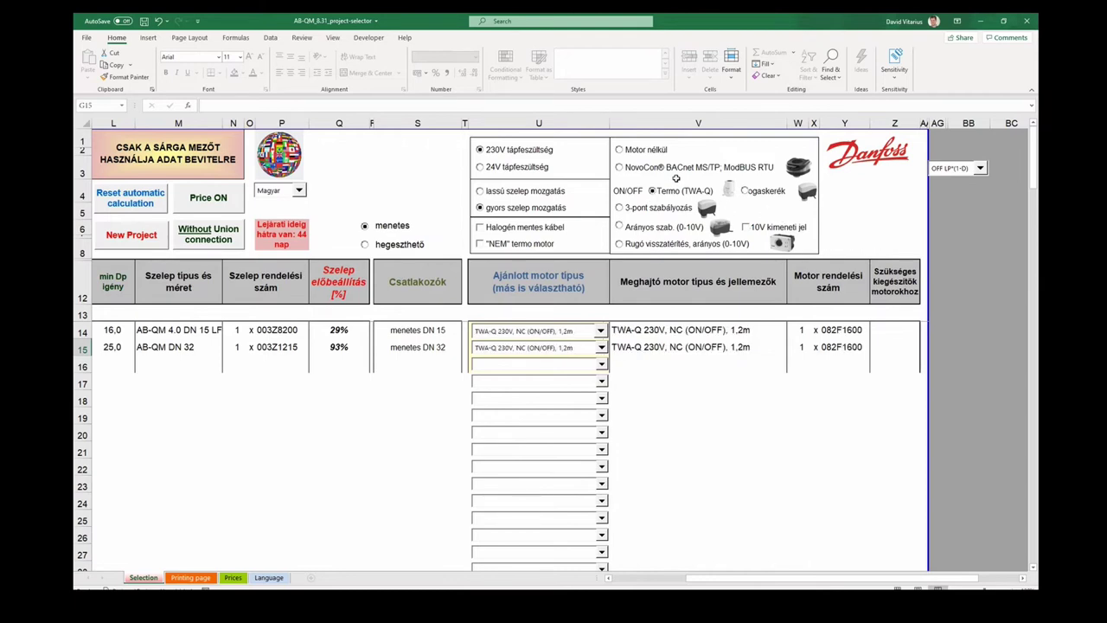
left_click(745, 192)
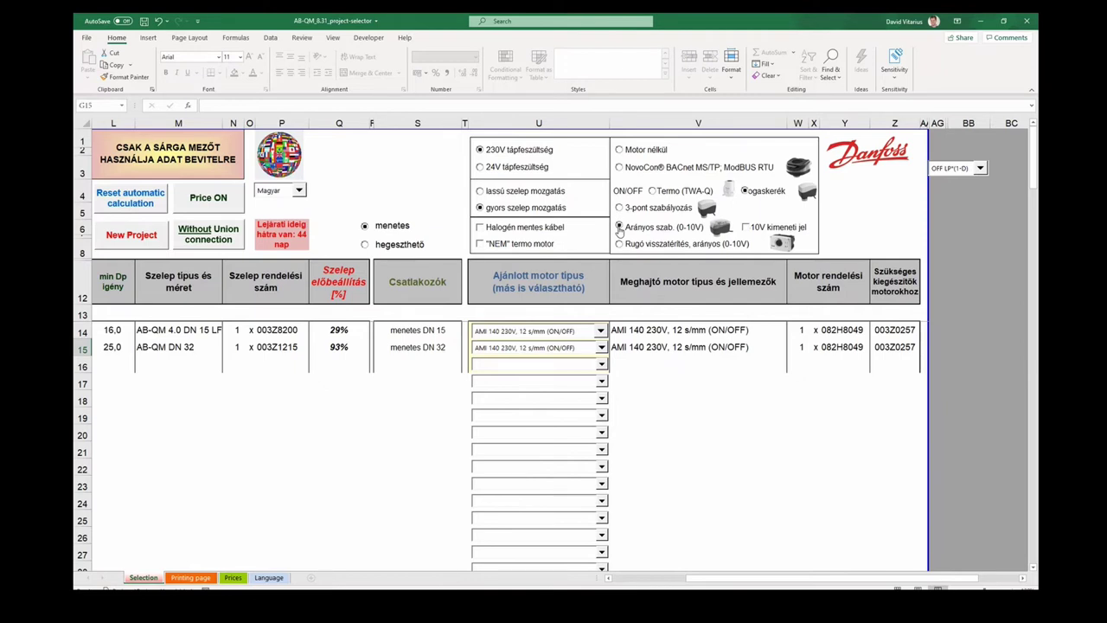
left_click(620, 227)
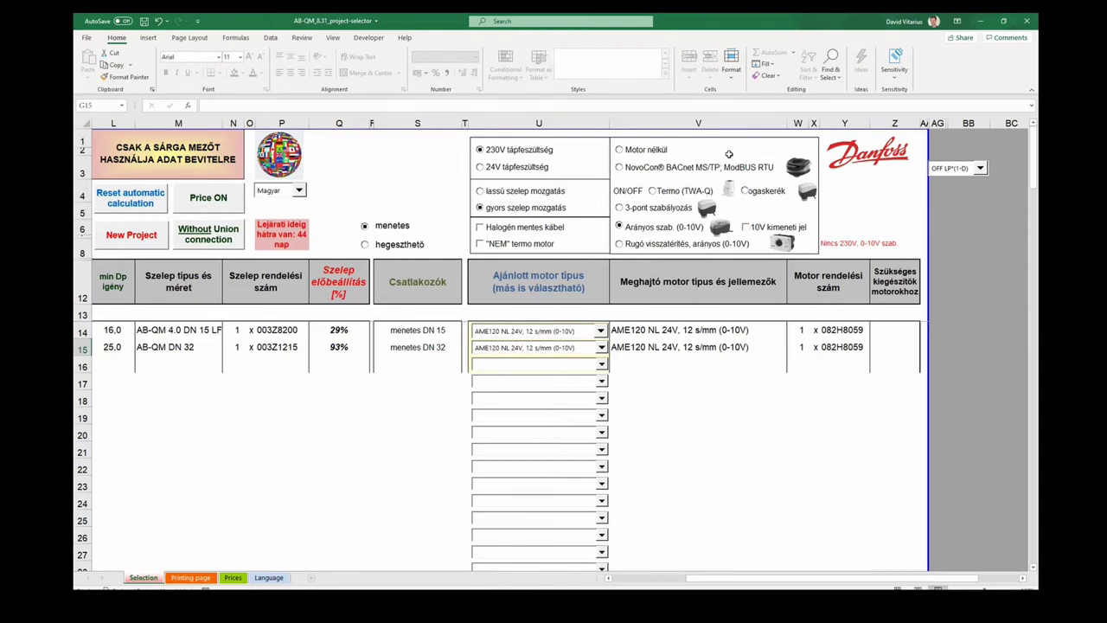
left_click(619, 168)
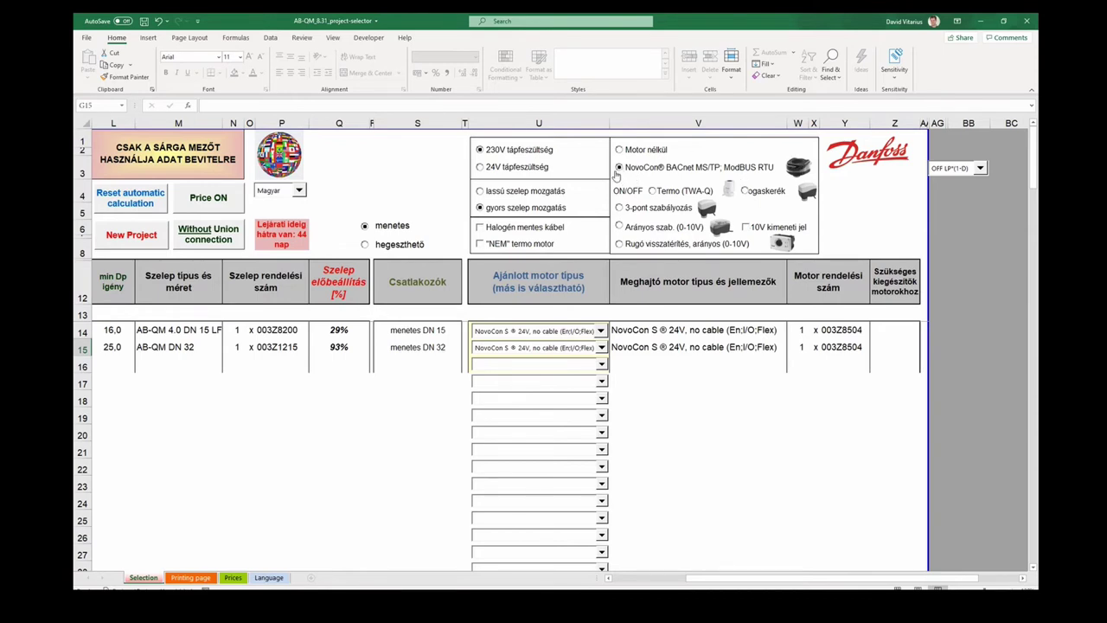
Review the order tables and the priced position list on the Printing page sheet, and switch the page to its version without prices
left_click(200, 582)
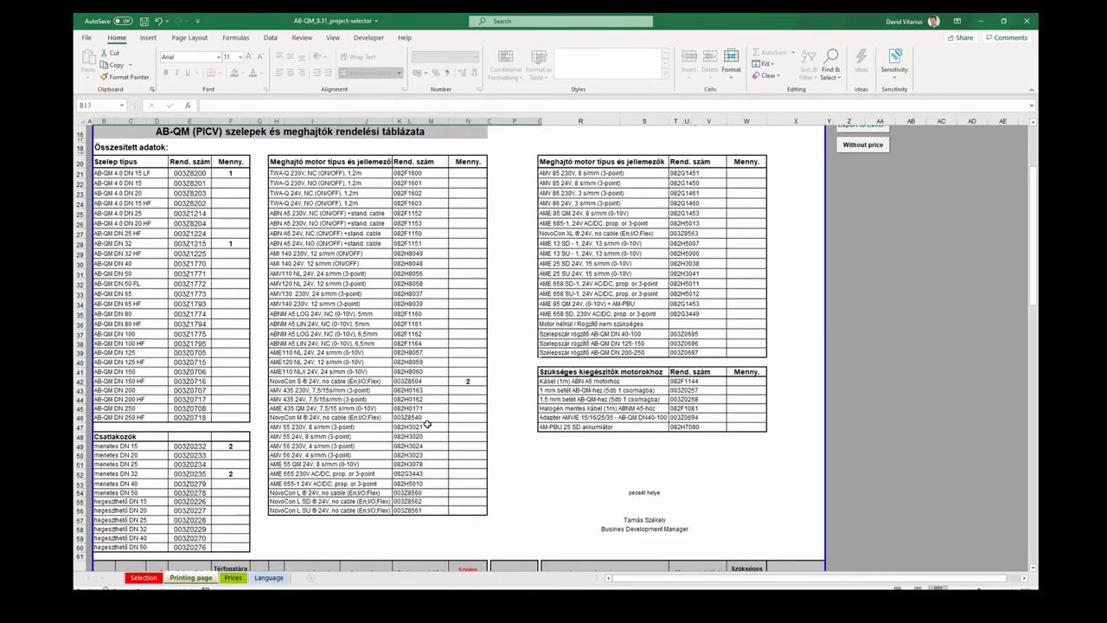
scroll(424, 424, "down", 9)
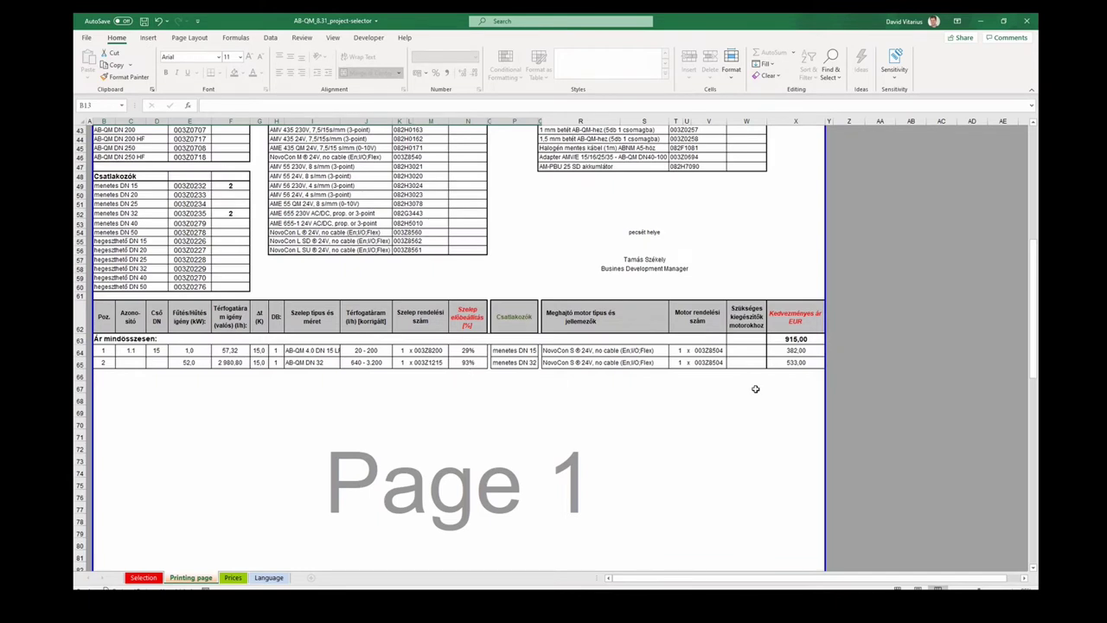
scroll(776, 398, "up", 2)
scroll(776, 398, "up", 1)
scroll(776, 398, "up", 10)
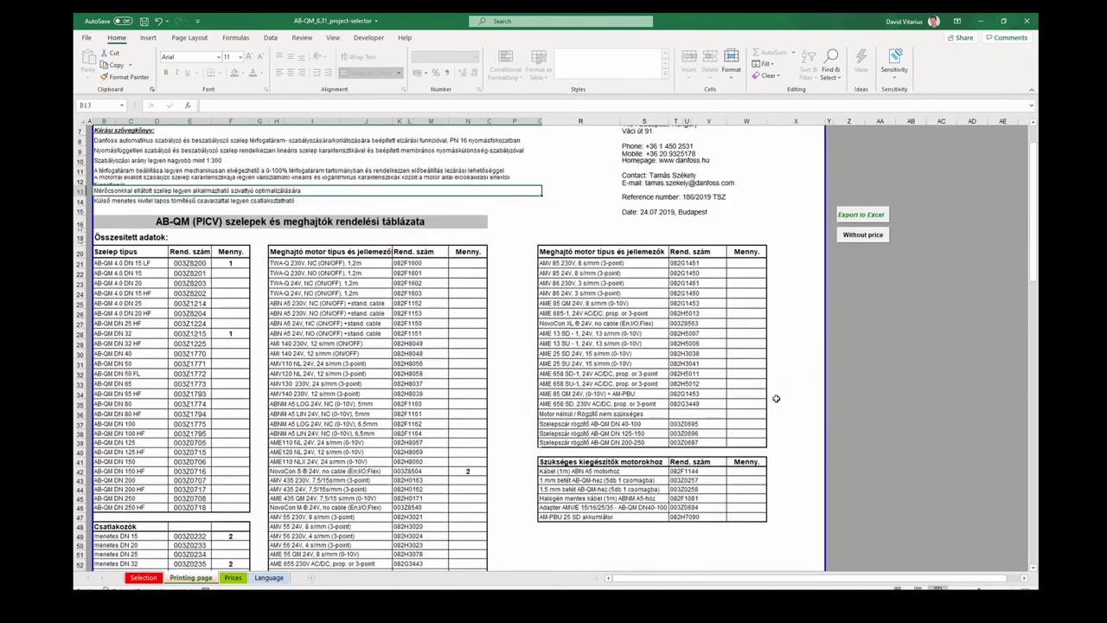
scroll(775, 398, "down", 11)
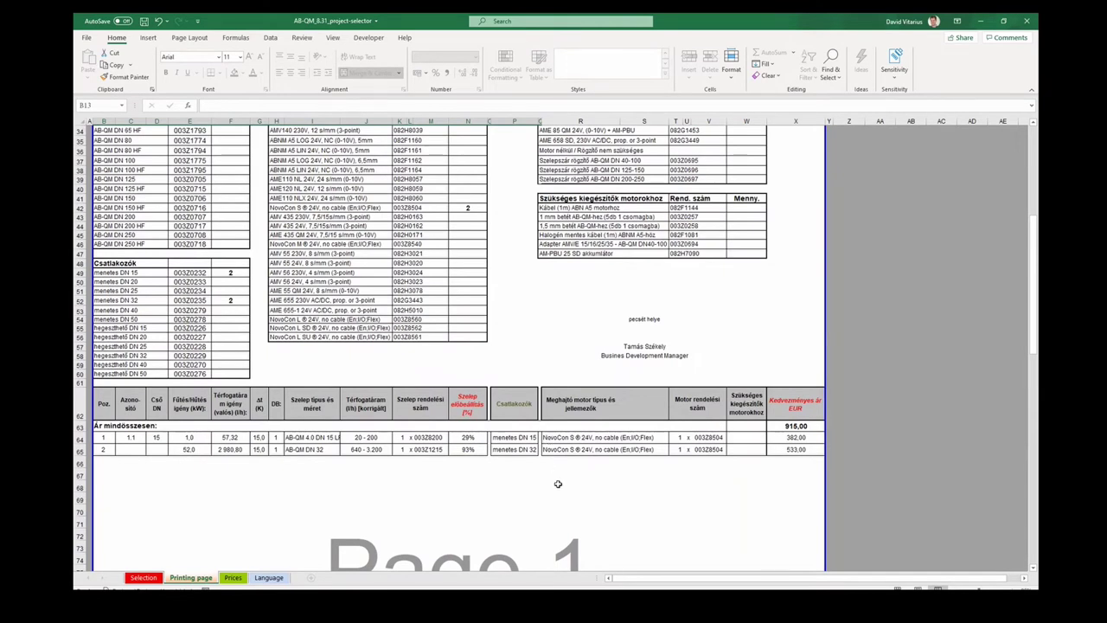
scroll(558, 482, "up", 11)
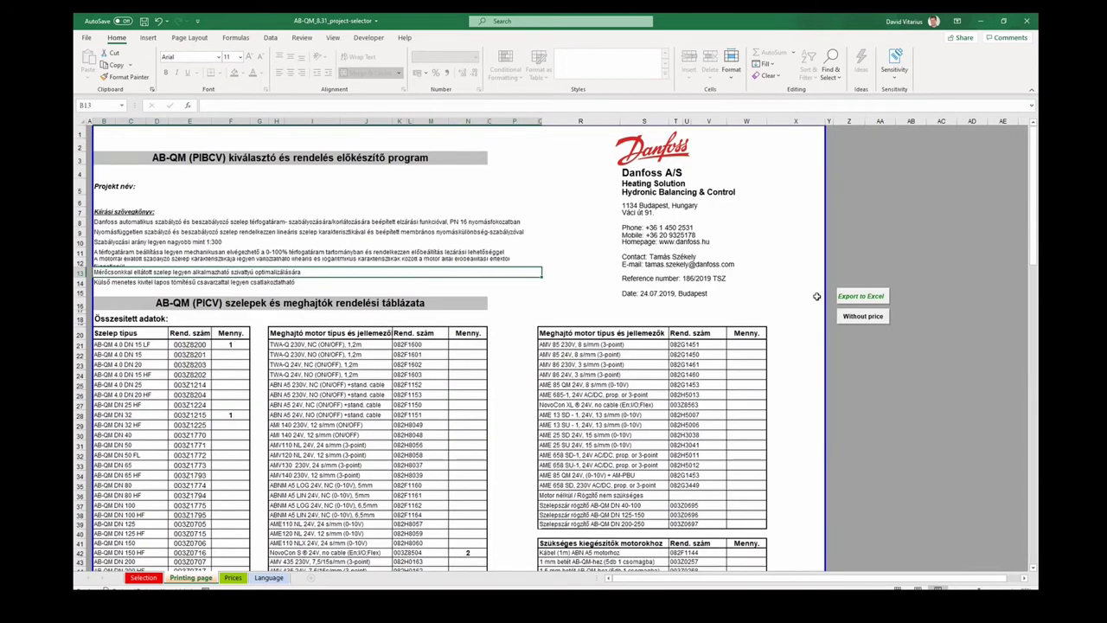
left_click(857, 316)
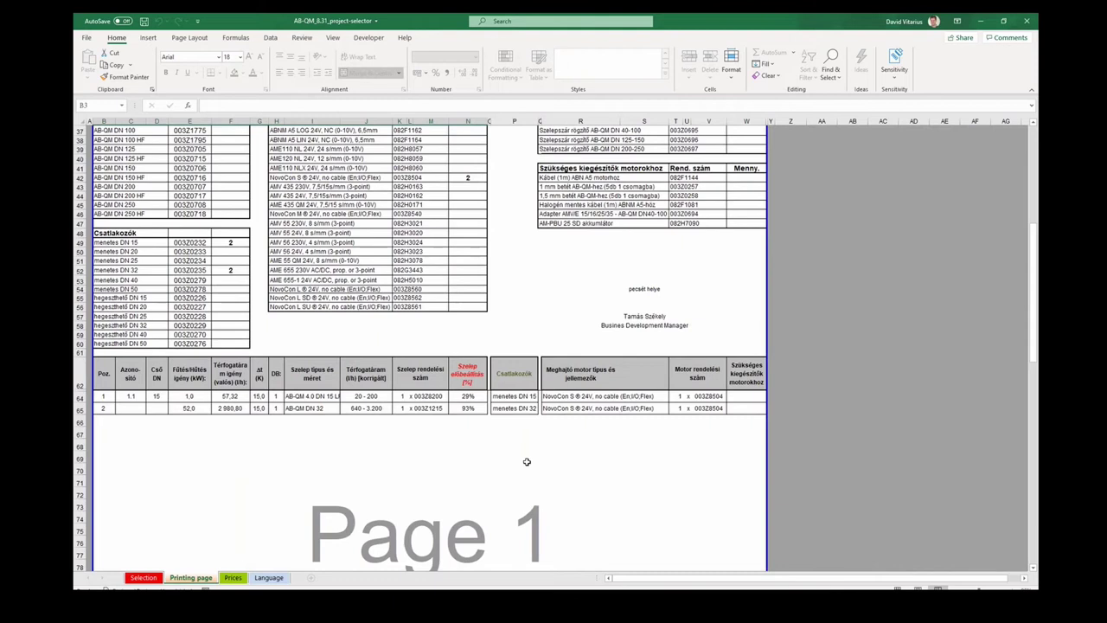
Show the info lines above the position table on the Selection sheet, examine them, and hide them again
left_click(141, 578)
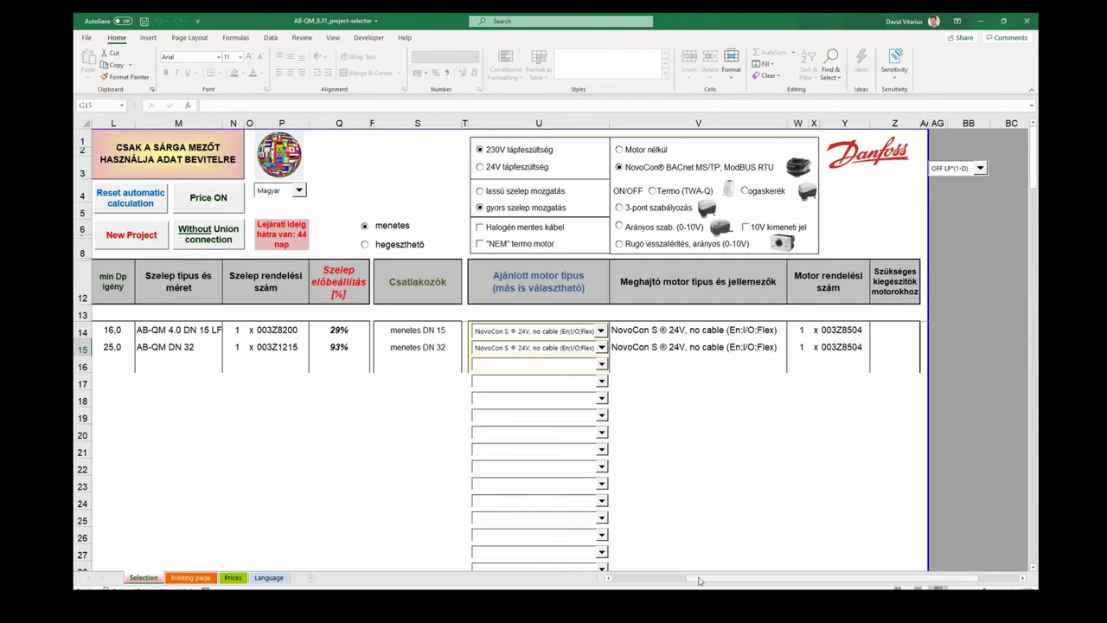
scroll(699, 580, "left", 5)
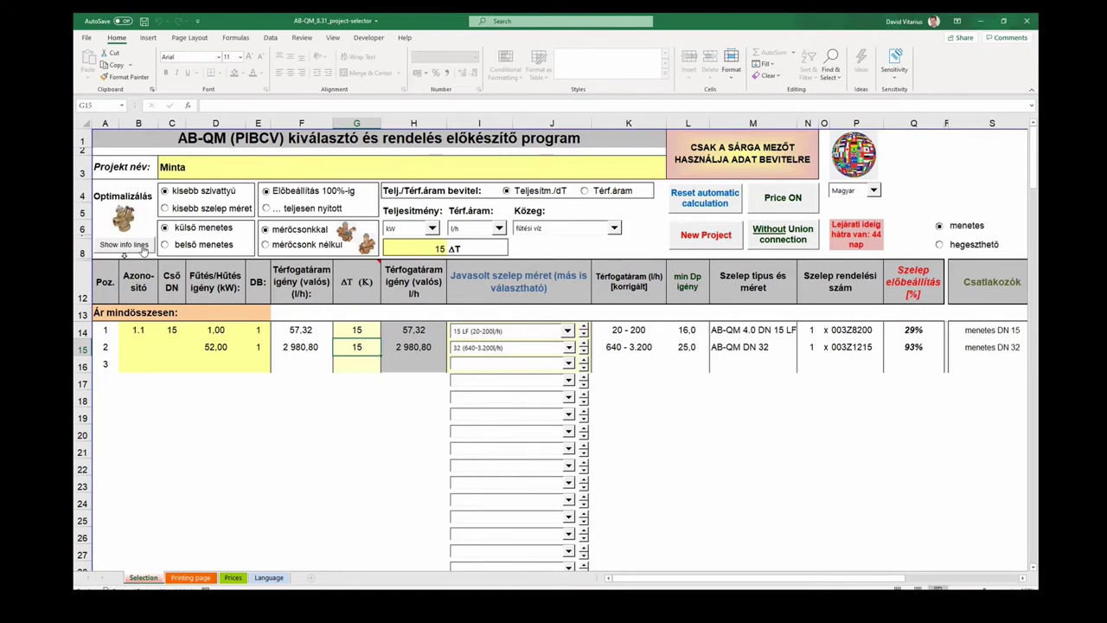
left_click(144, 250)
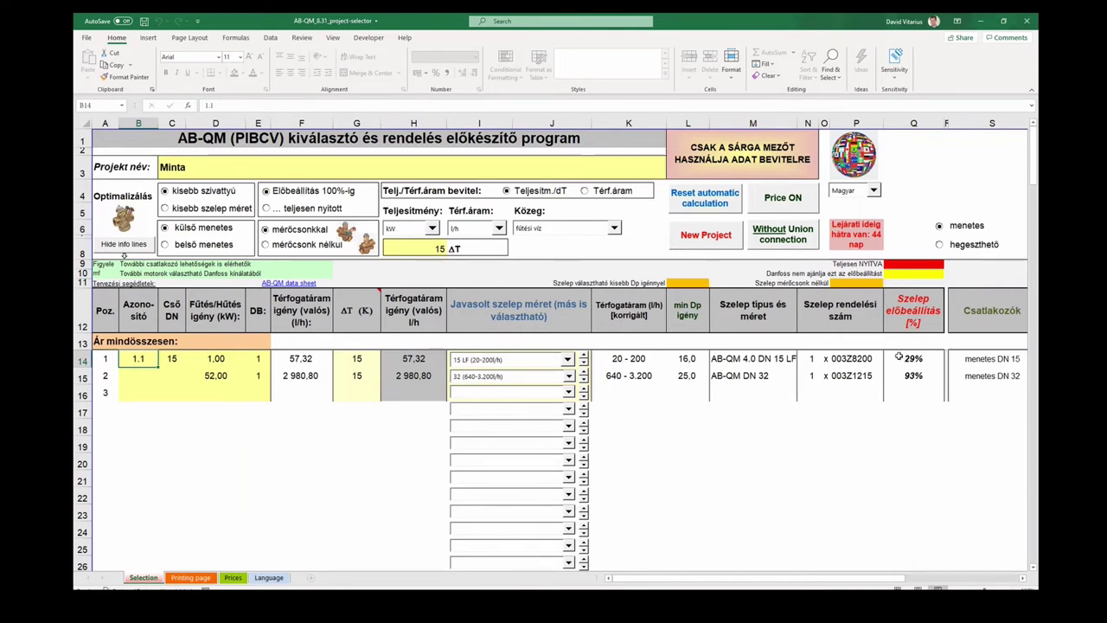
left_click(123, 245)
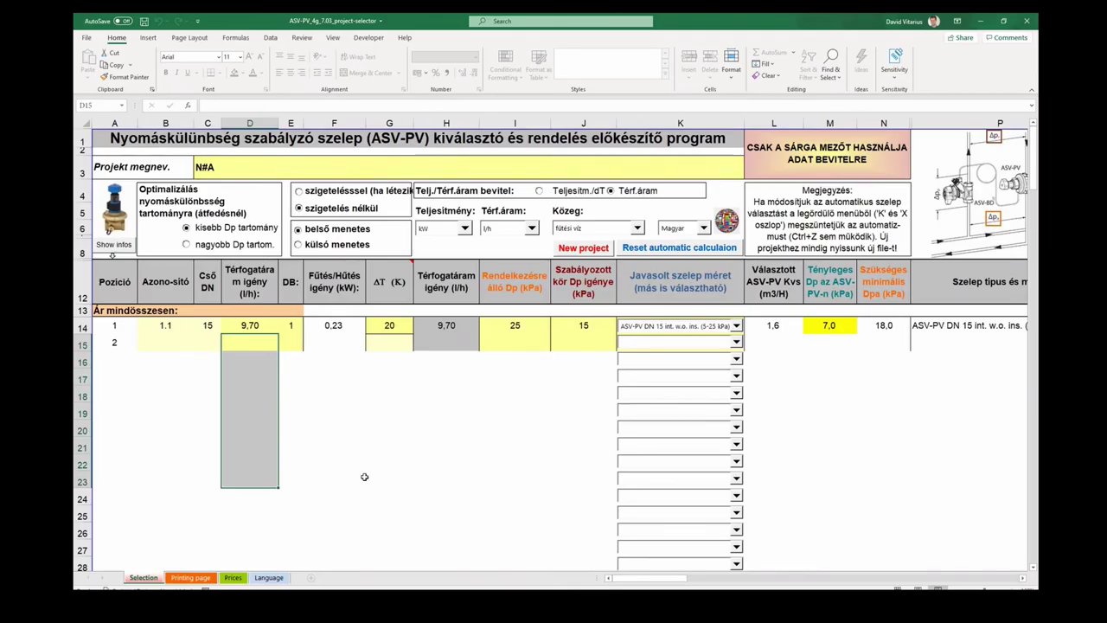
Switch to the ASV-PV_4g_7.03_project-selector workbook and clear the project name
left_click(386, 493)
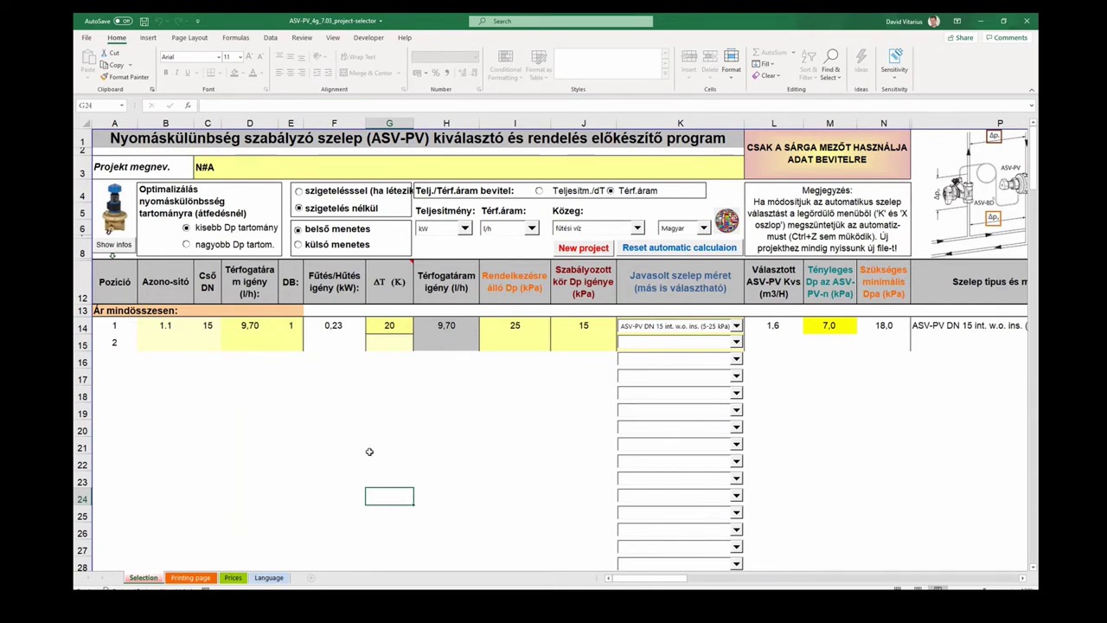
scroll(686, 584, "right", 3)
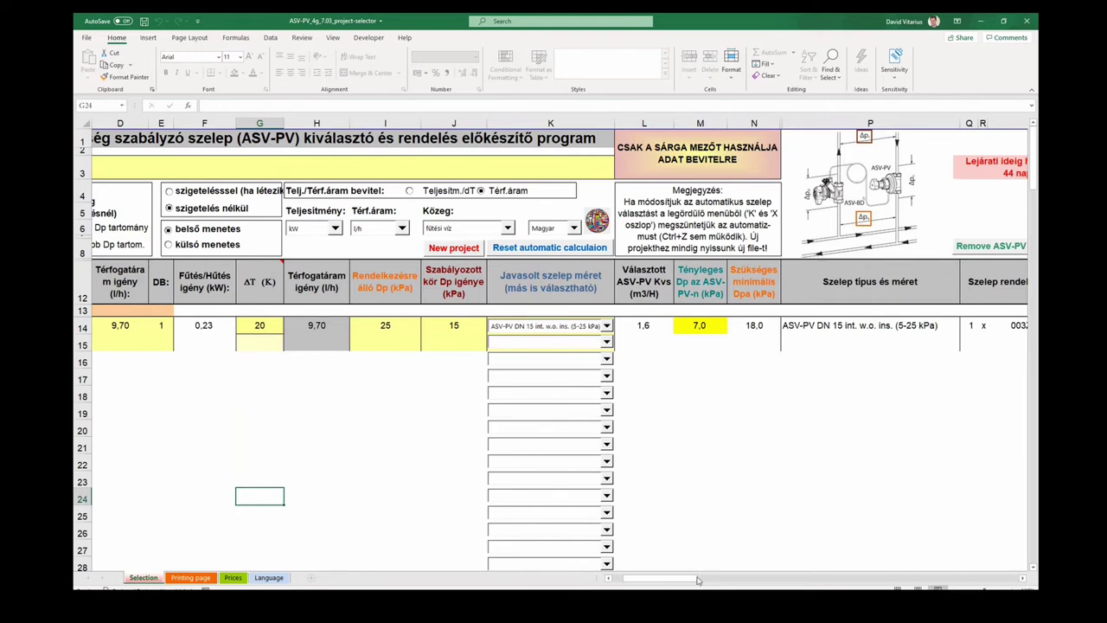
left_click_drag(692, 580, 682, 581)
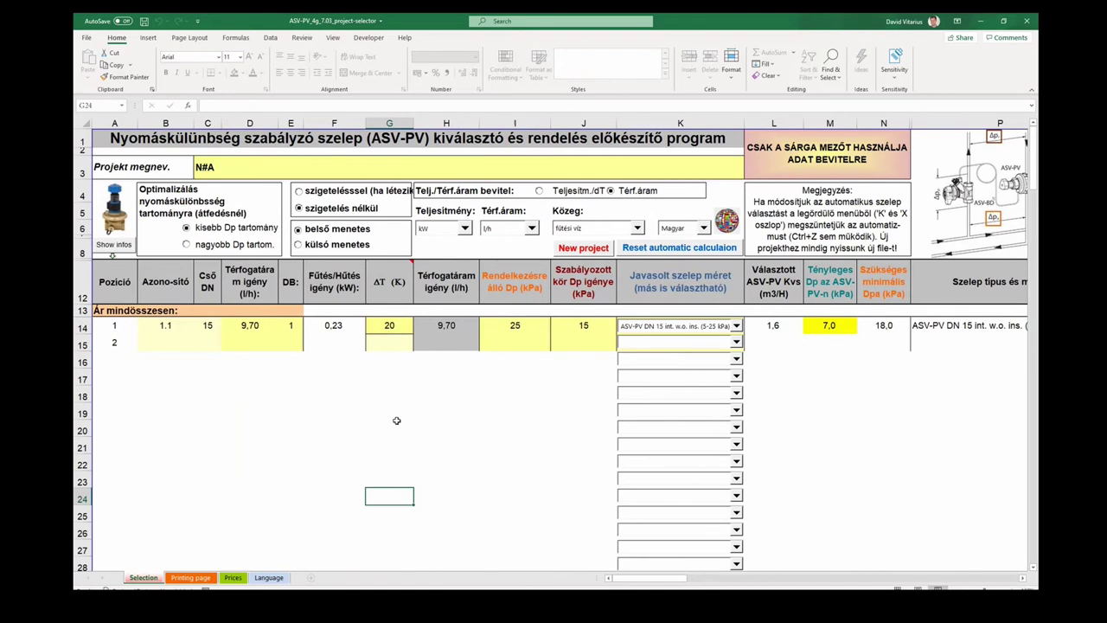
left_click(299, 165)
key("Delete")
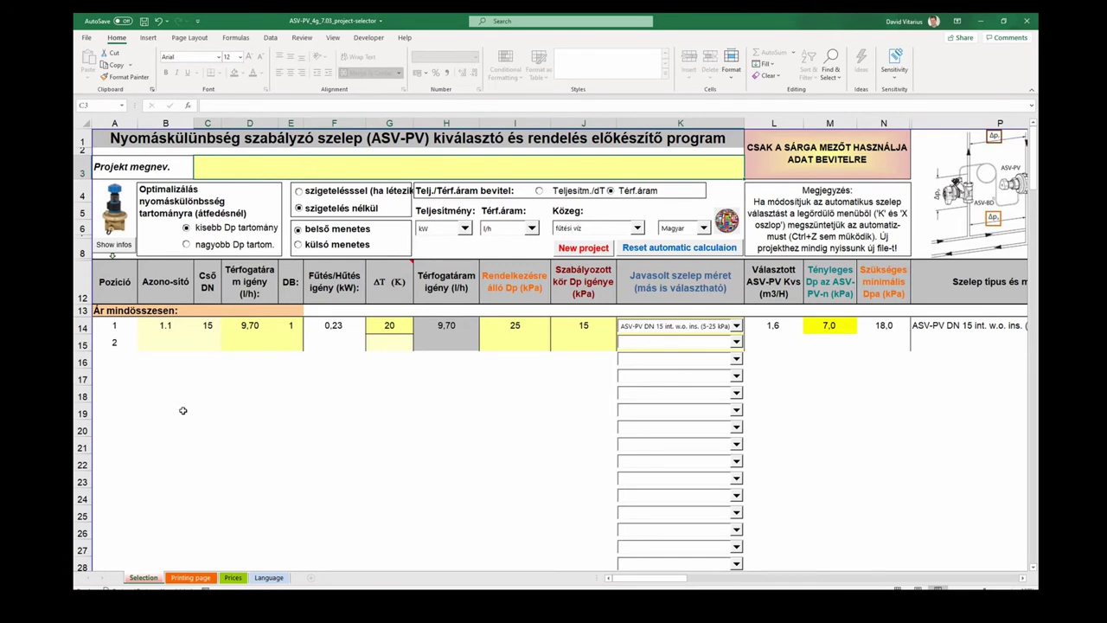
left_click(182, 410)
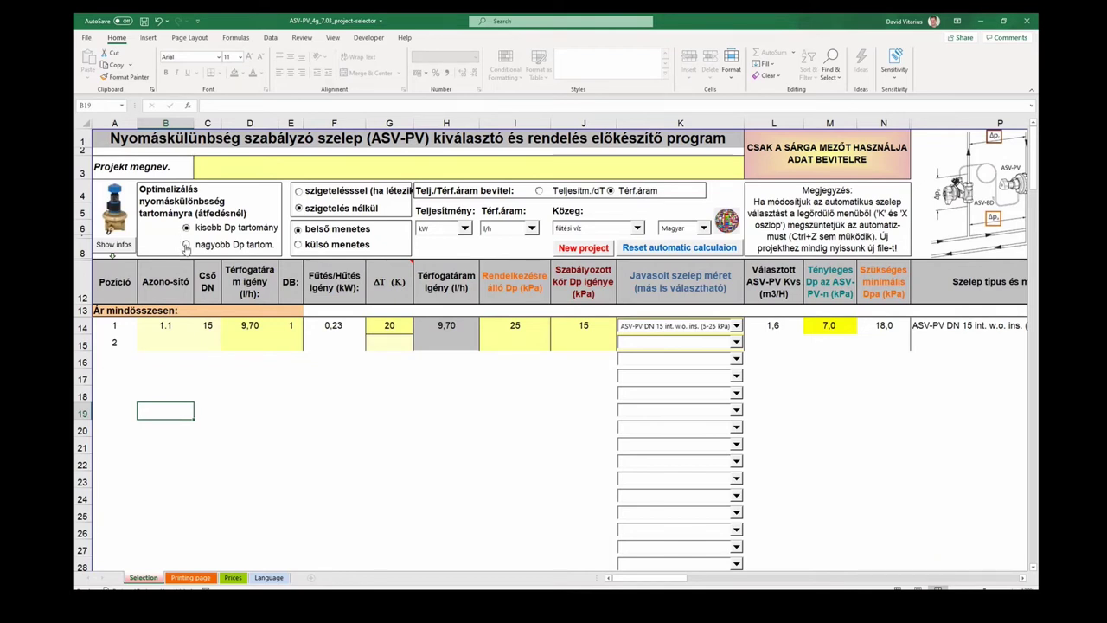
Set the ASV-PV selection to the nagyobb Dp tartomány optimisation and insulated valves, with fűtési víz as the medium
left_click(186, 246)
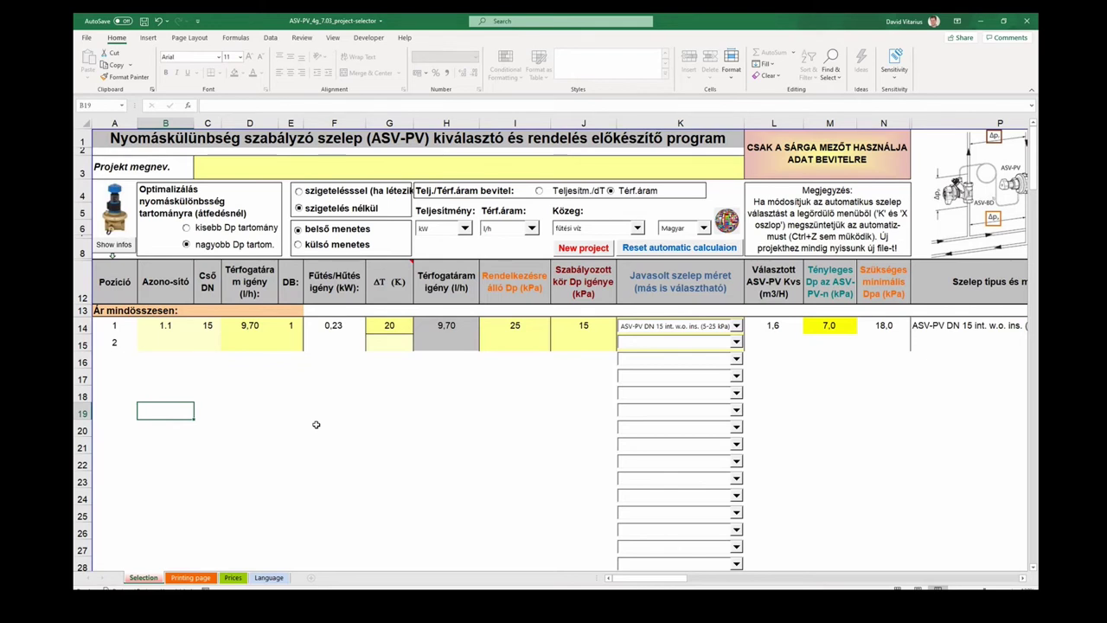
mouse_move(393, 275)
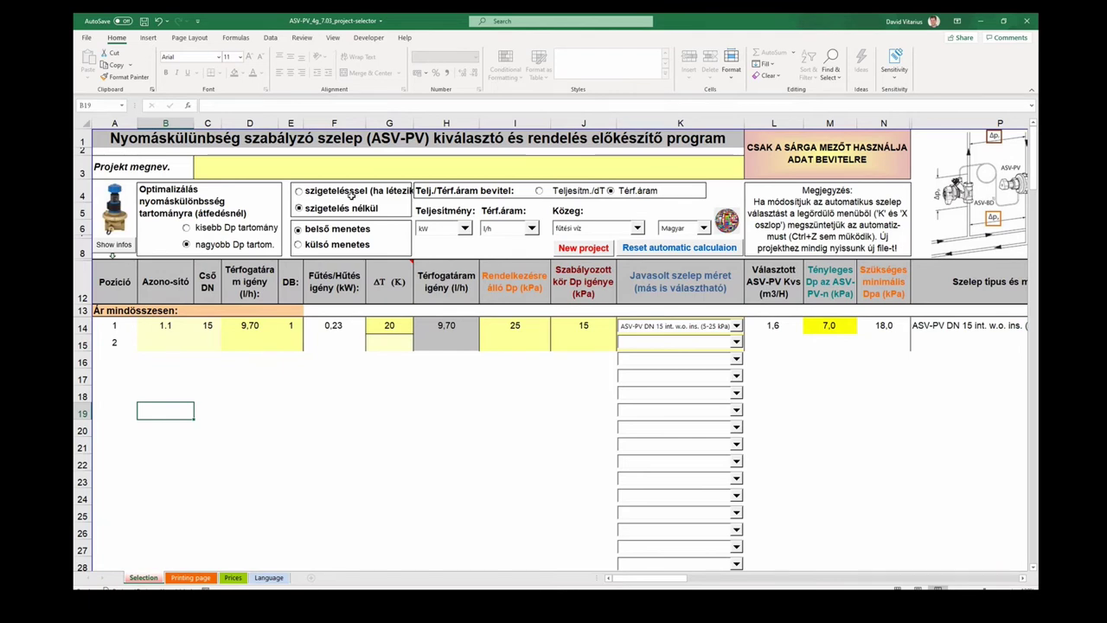
left_click(300, 197)
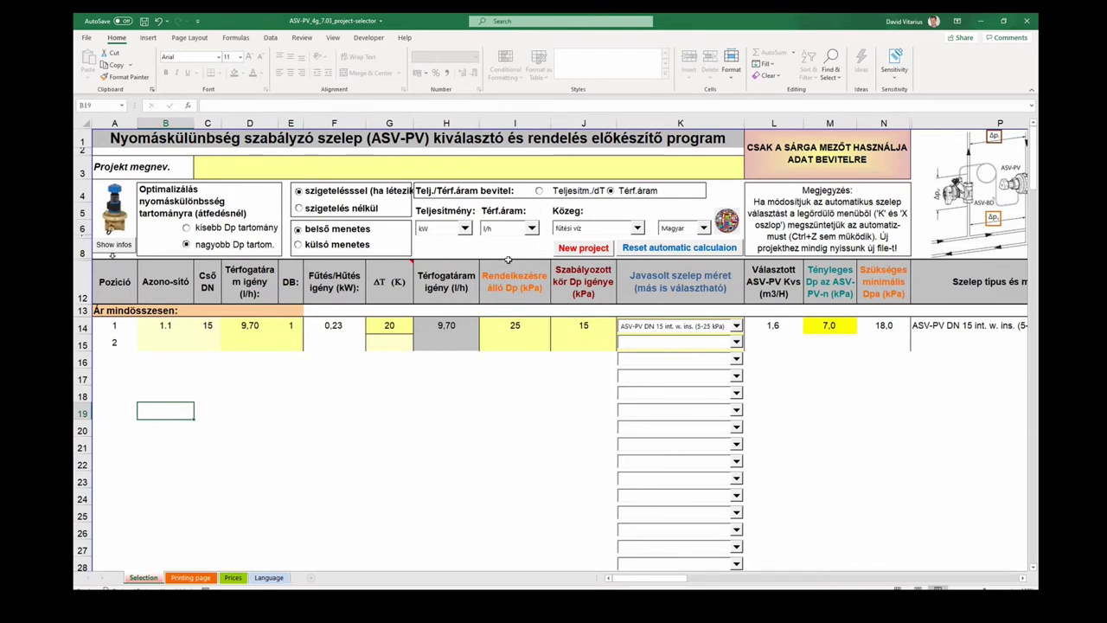
left_click(638, 227)
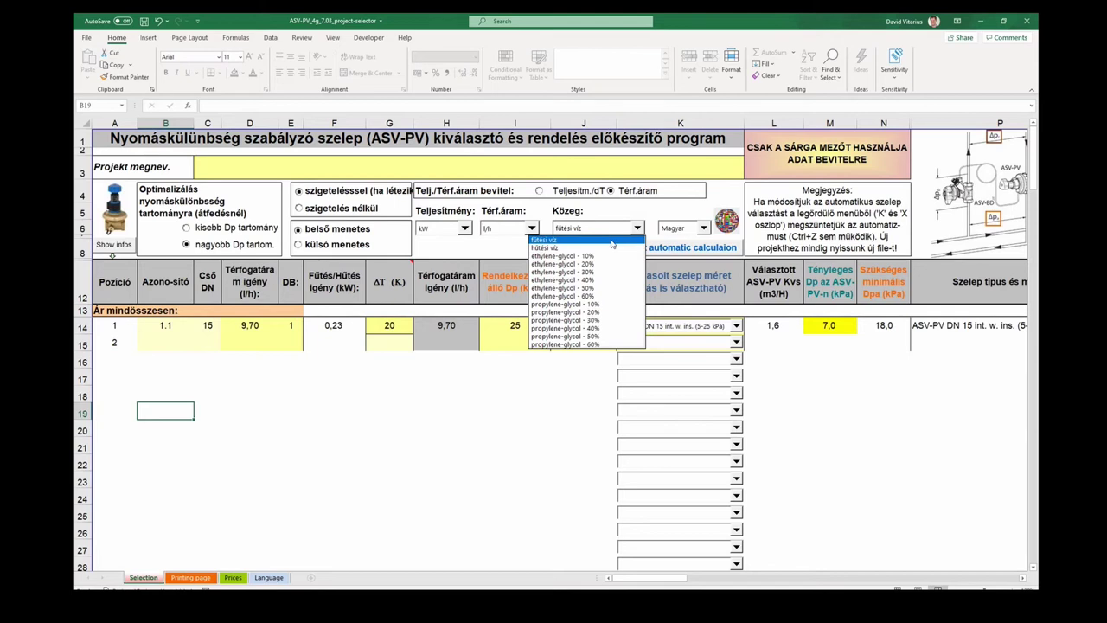
left_click(612, 241)
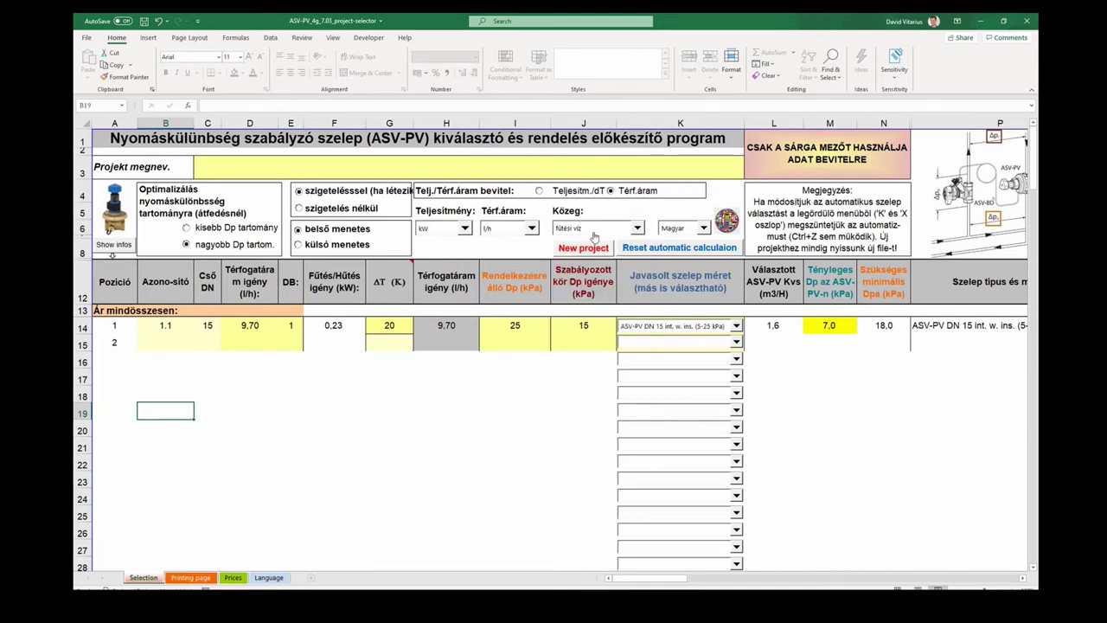
Set the flow demand of position 1 to 150 l/h
left_click(259, 325)
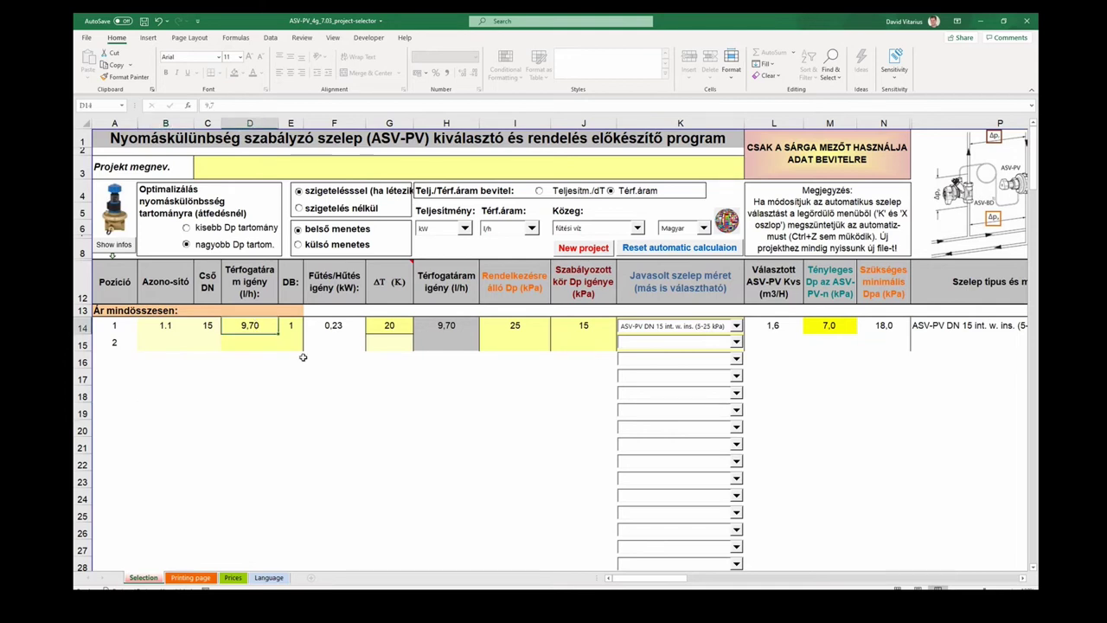
type("150")
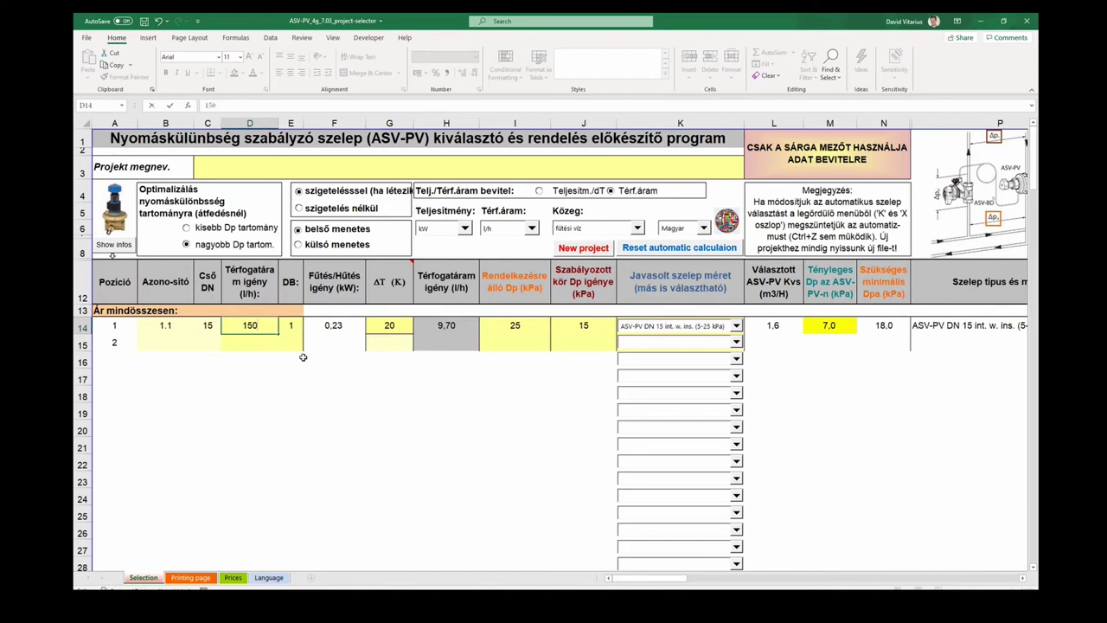
key("Return")
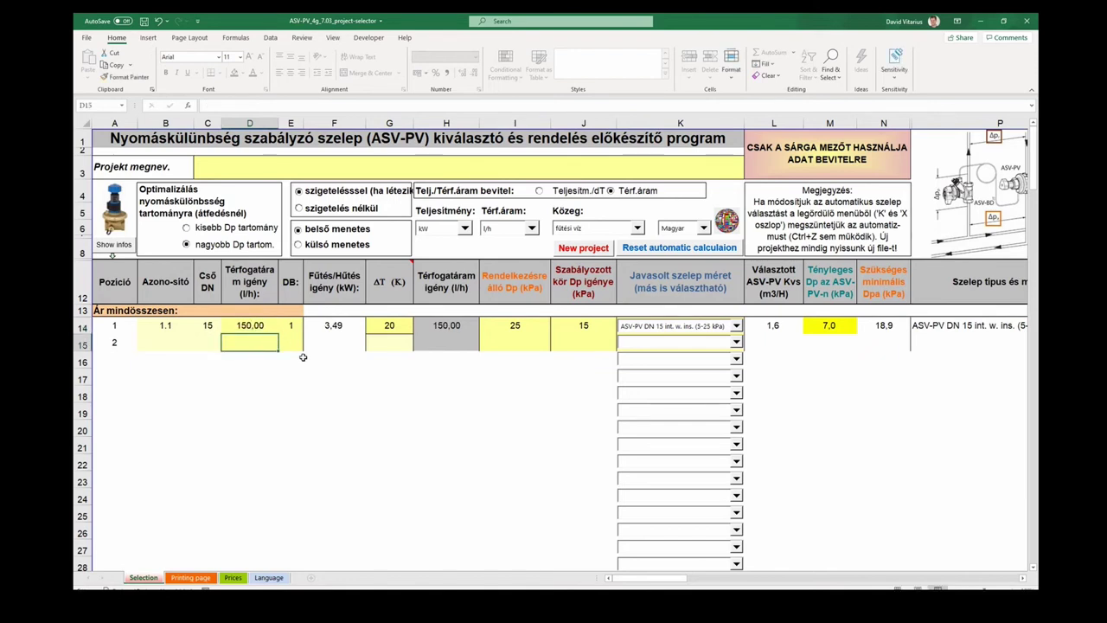
Set the controlled circuit's Dp demand of position 1 to 35 kPa and select its available Dp cell
key("Up")
key("Right")
key("Right")
key("Right")
key("Right")
key("Right")
key("Right")
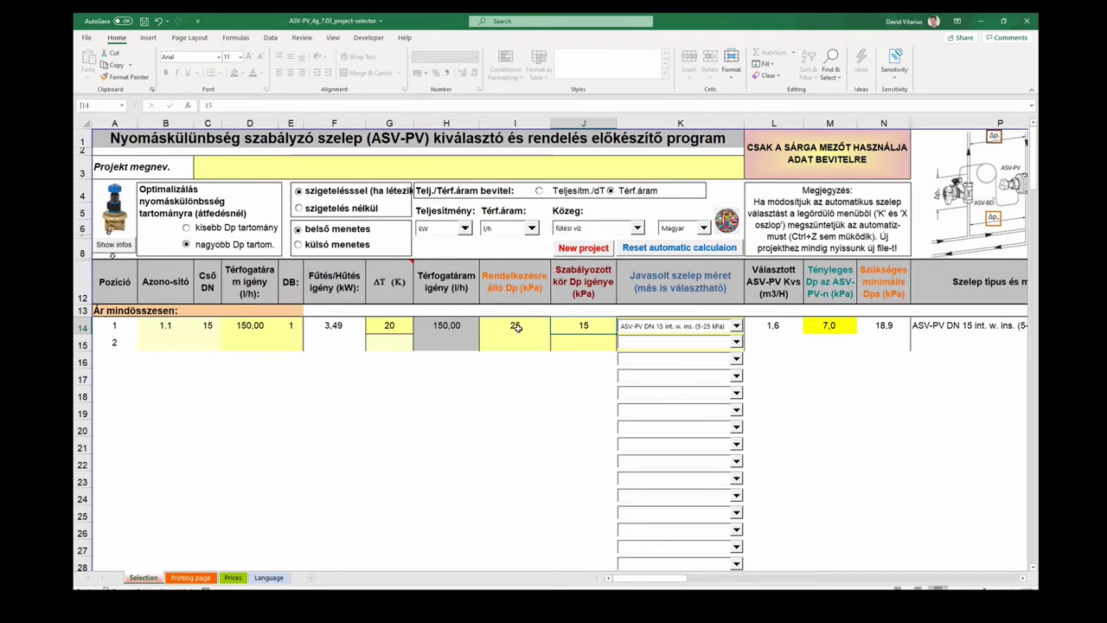
left_click_drag(683, 581, 696, 586)
scroll(696, 585, "right", 2)
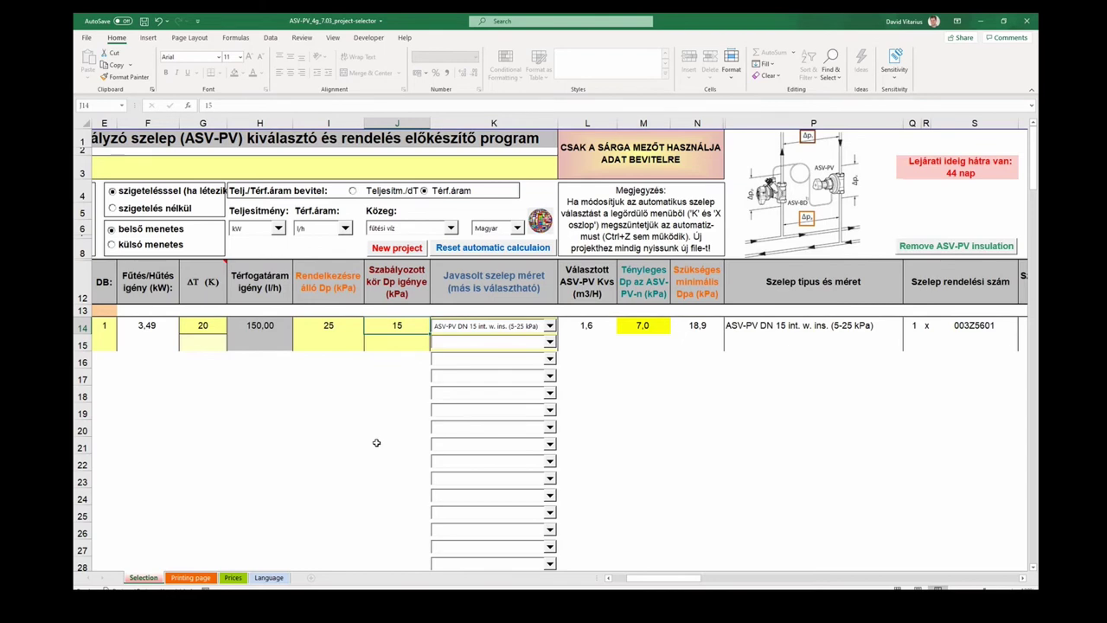
type("35")
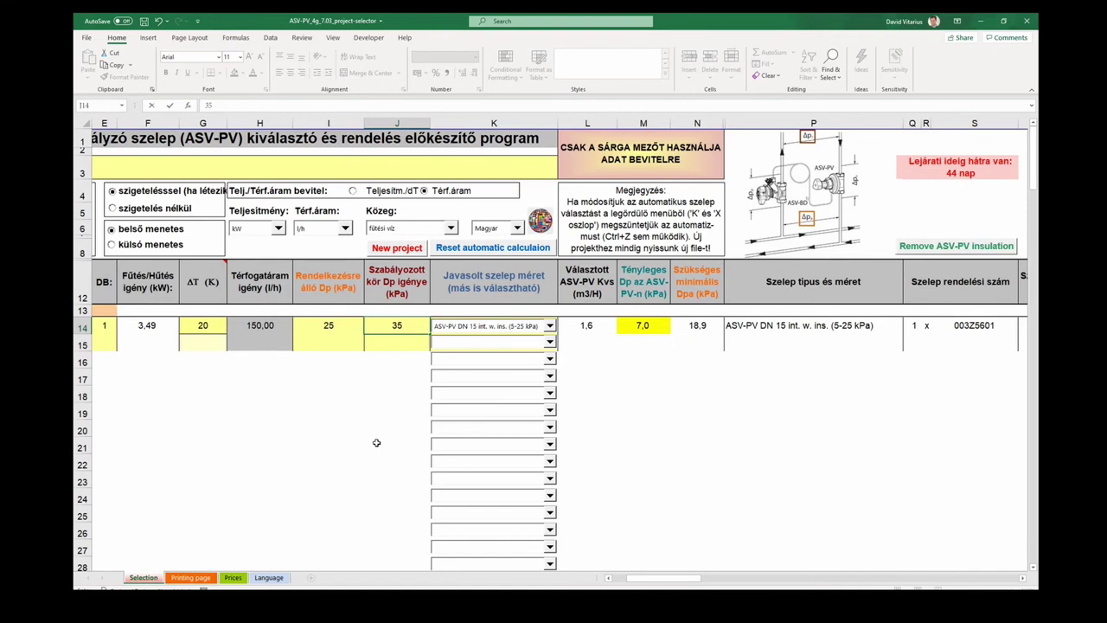
key("Return")
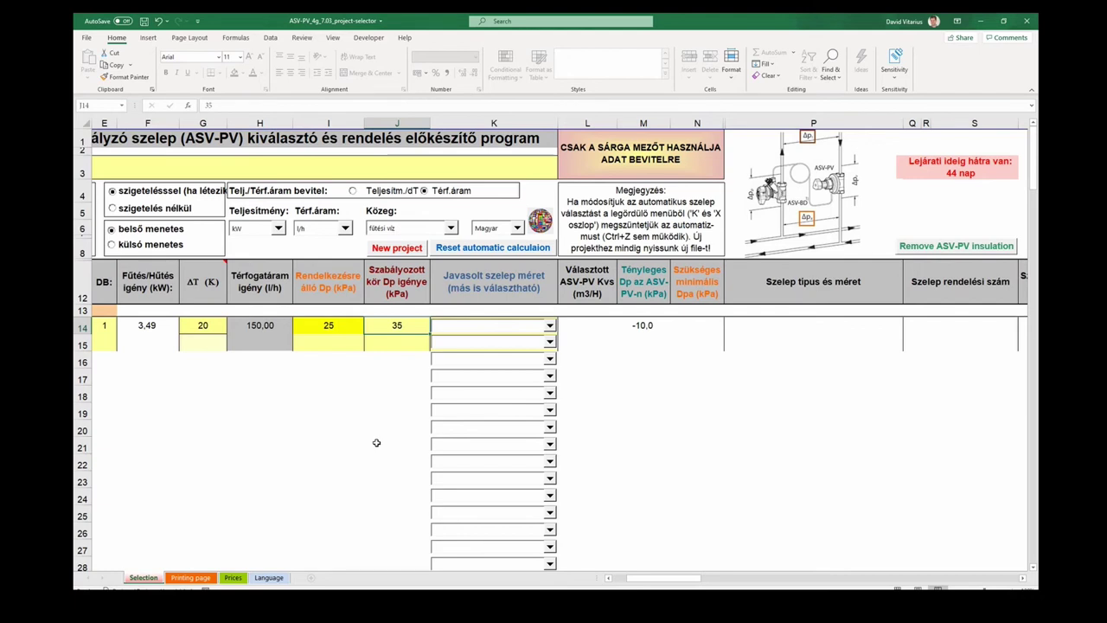
key("Left")
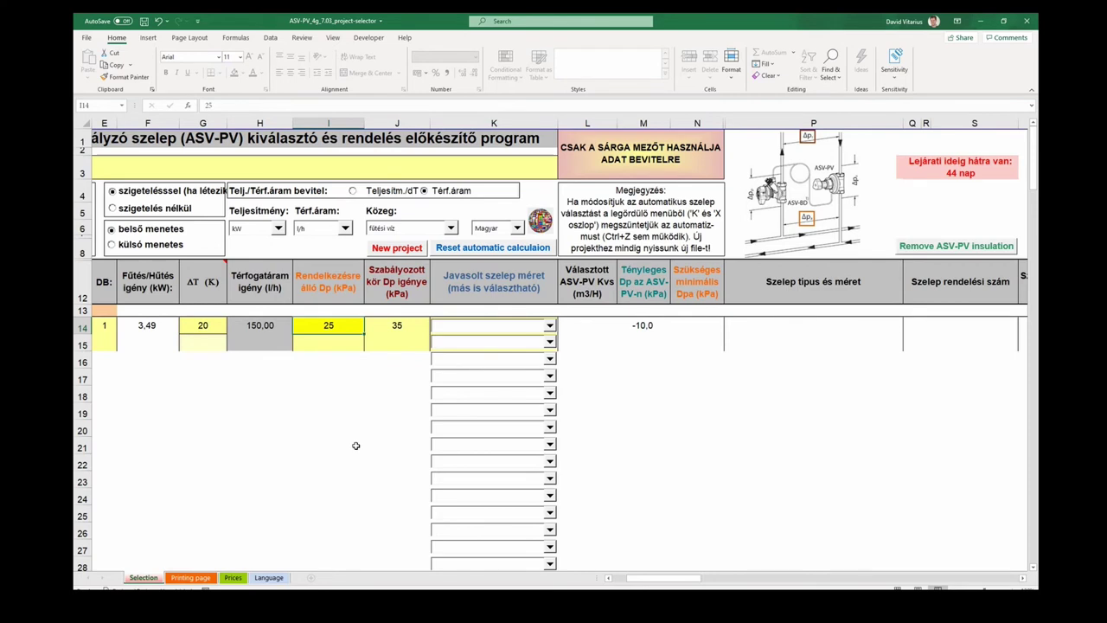
Set the available Dp of position 1 to 50 kPa
type("50")
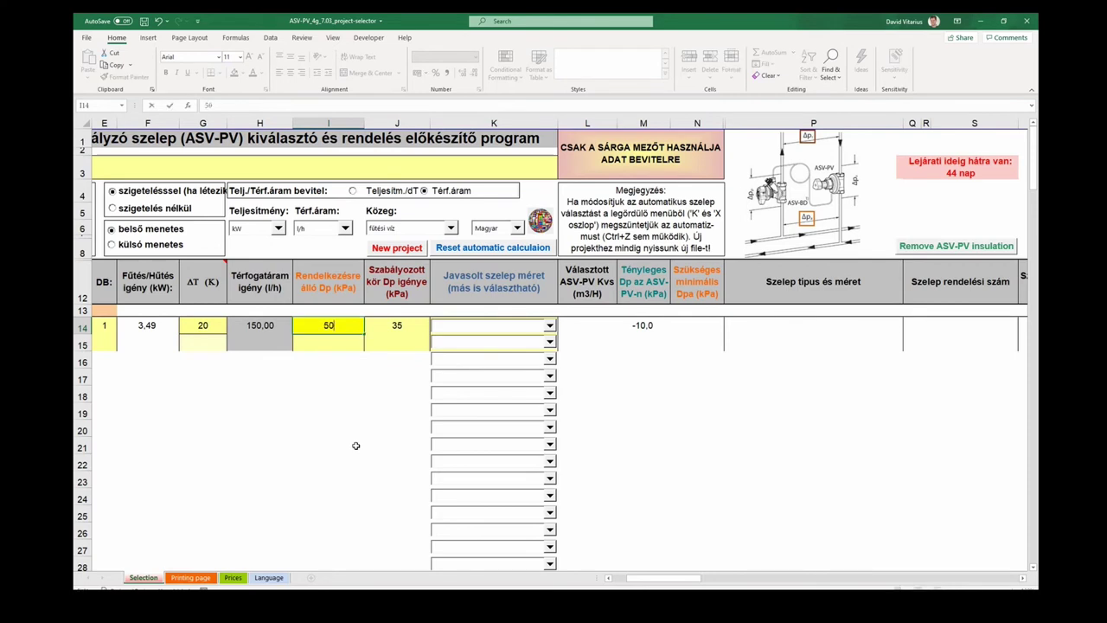
key("Return")
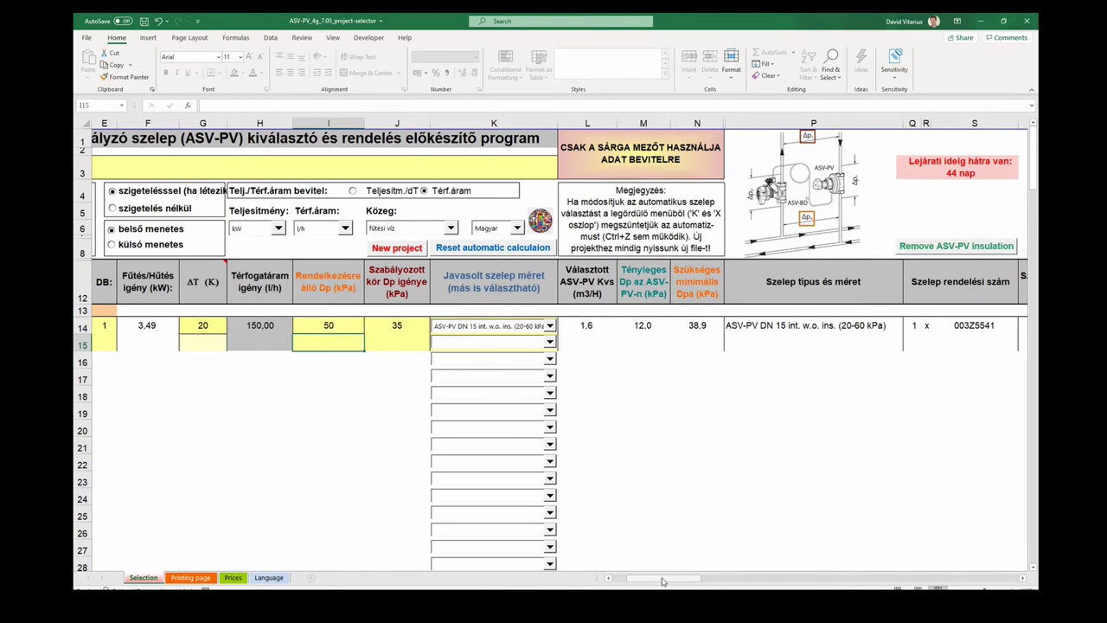
Try the partner valve options Szelep nélkül, ASV-M szelep korlátozás nélkül and MSV-S gömbcsap, then return to ASV-BD térfogatáram korlátozással
left_click_drag(663, 580, 700, 571)
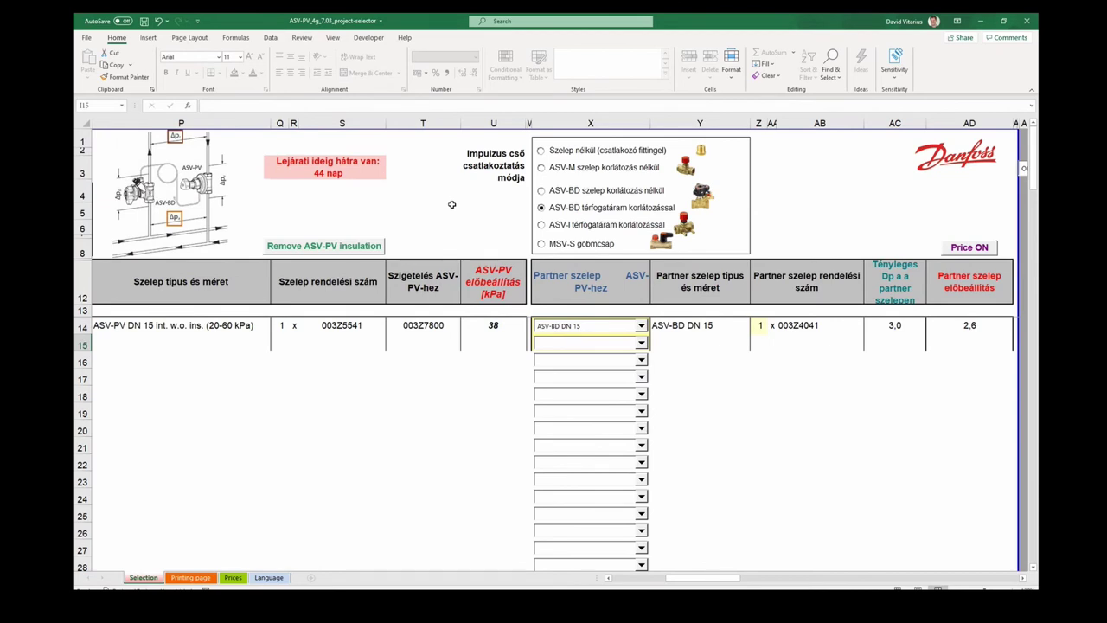
left_click(542, 151)
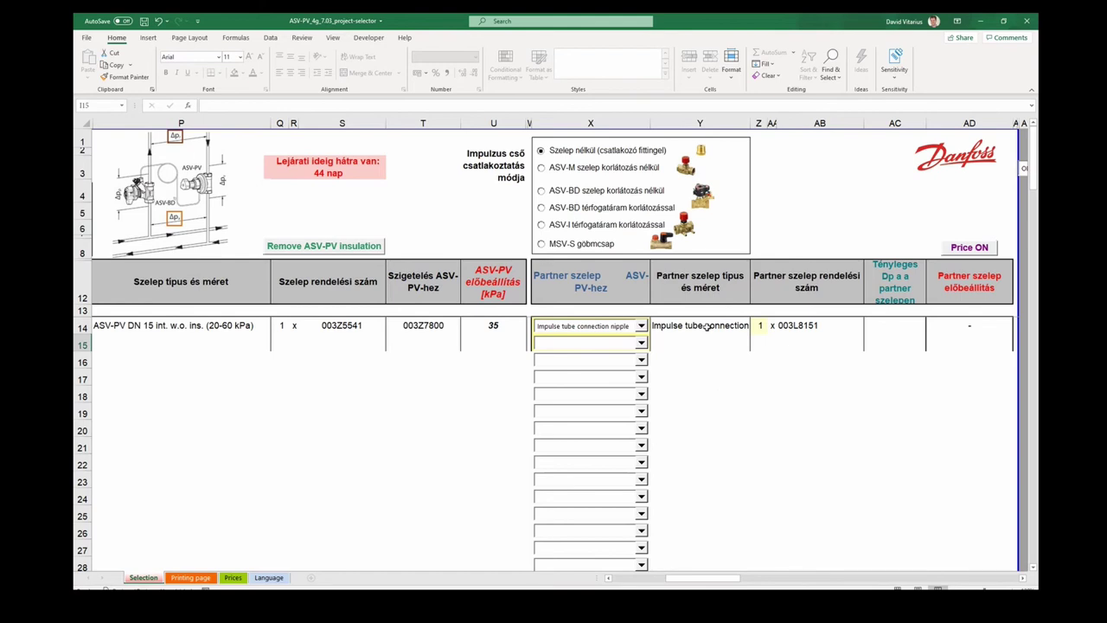
left_click(542, 168)
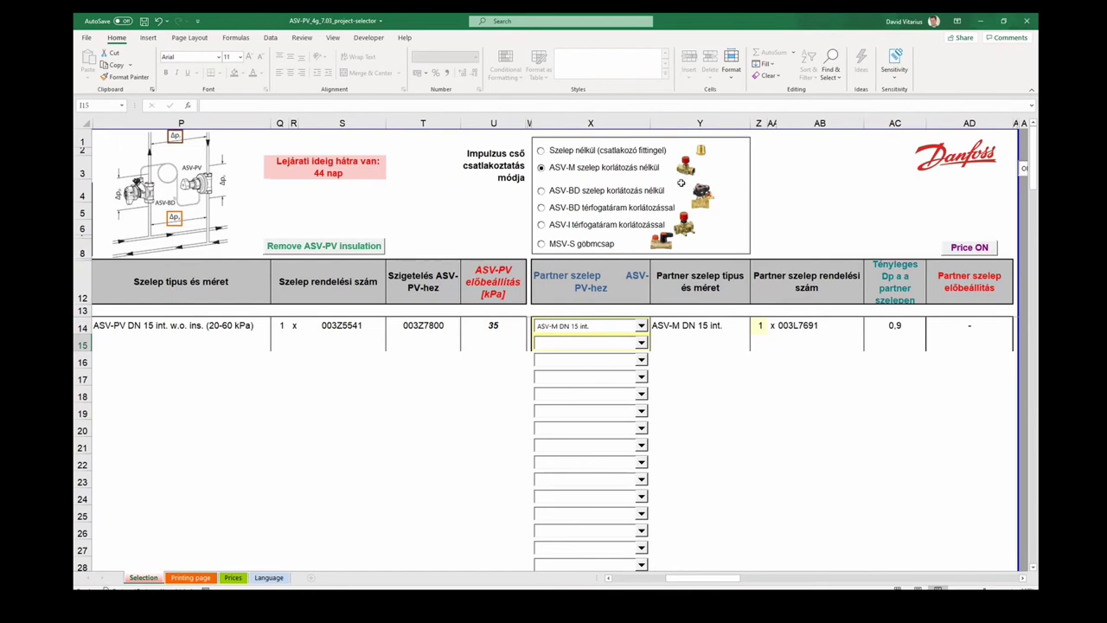
left_click(541, 245)
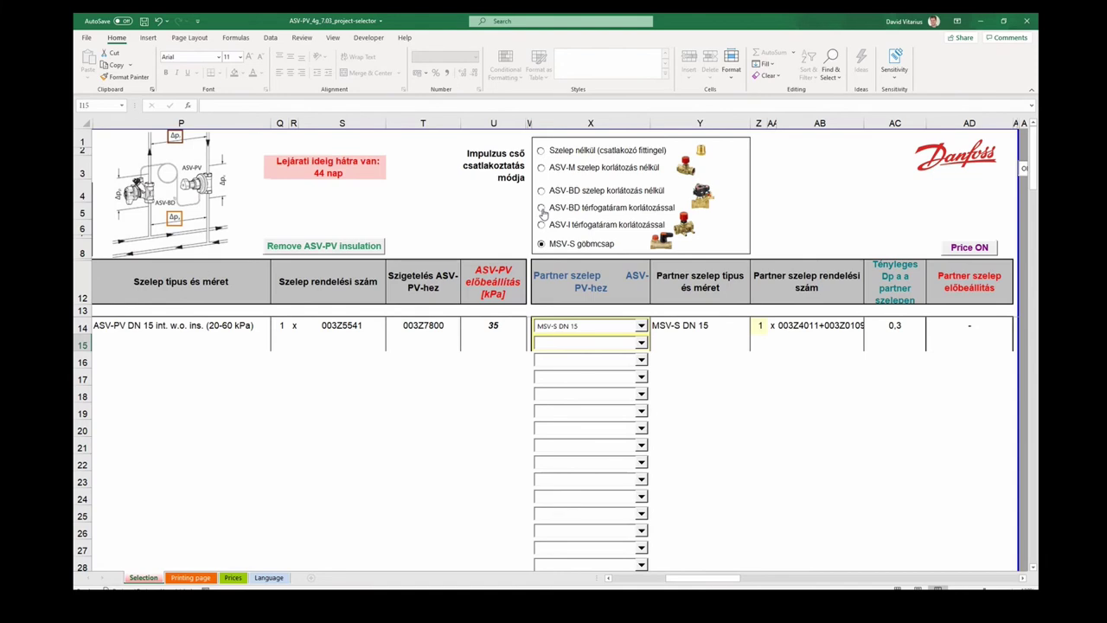
left_click(542, 208)
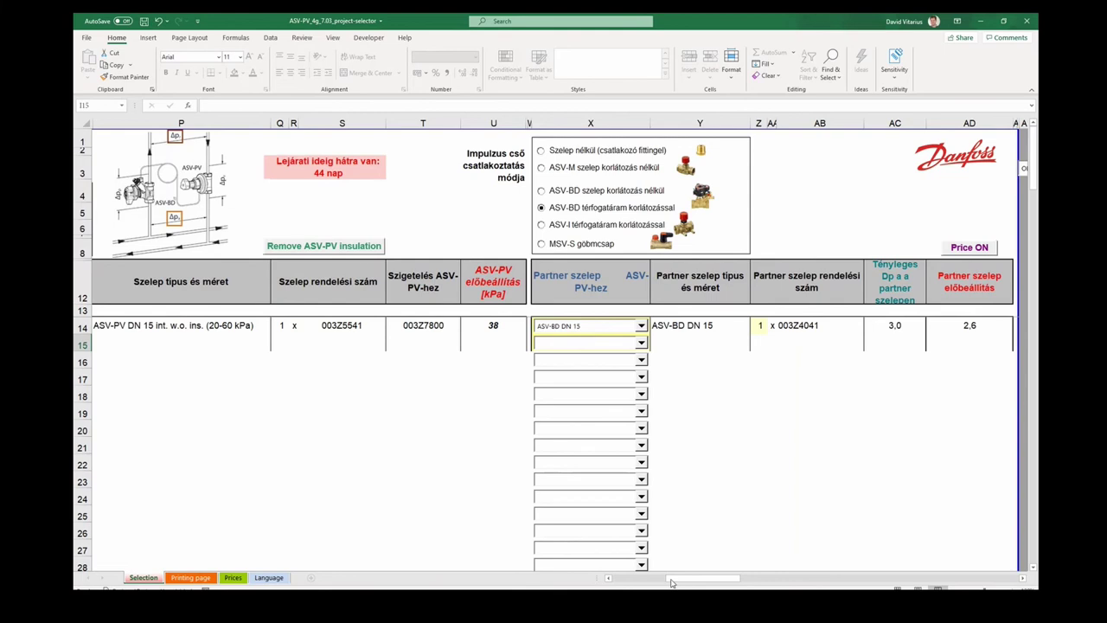
Review the ASV-PV order quantities and the position 1 selection row on the printing page
left_click_drag(671, 582, 612, 581)
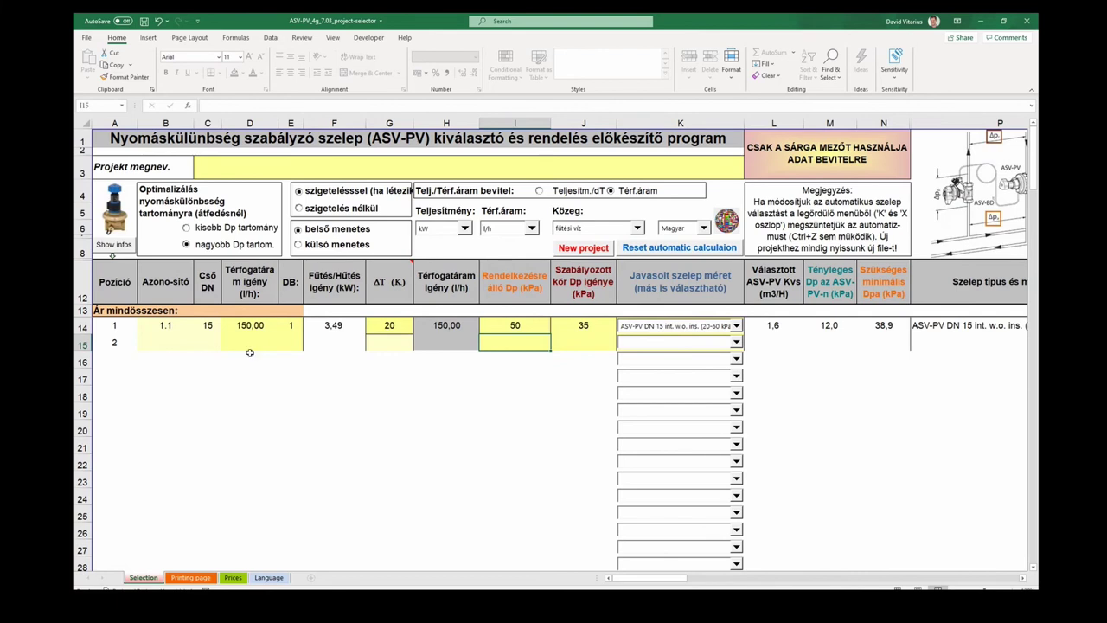
left_click(191, 578)
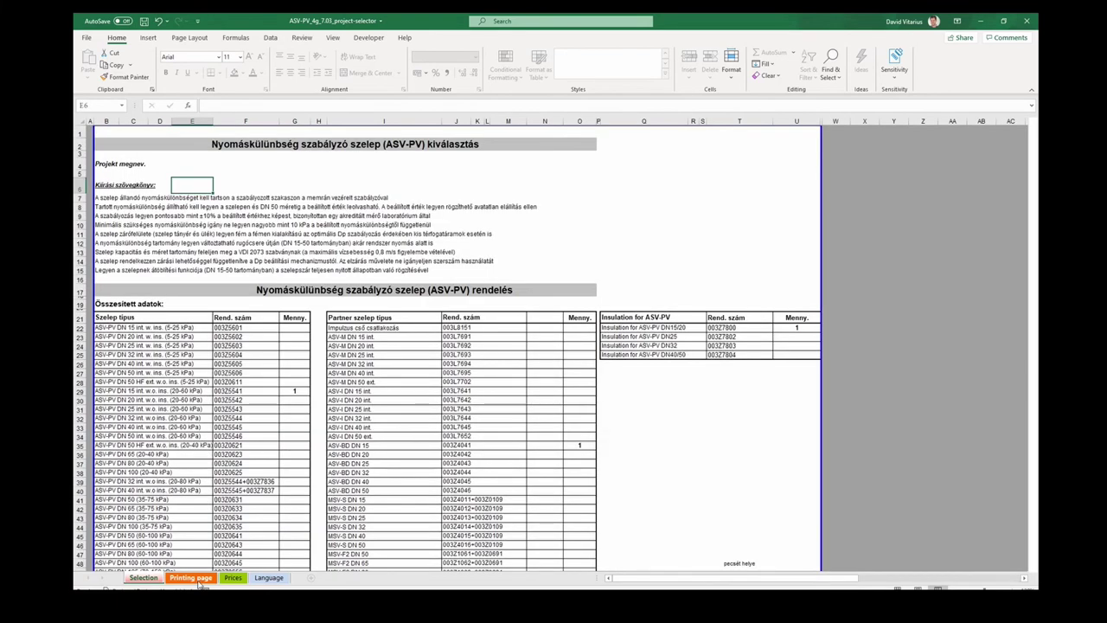
scroll(518, 448, "down", 5)
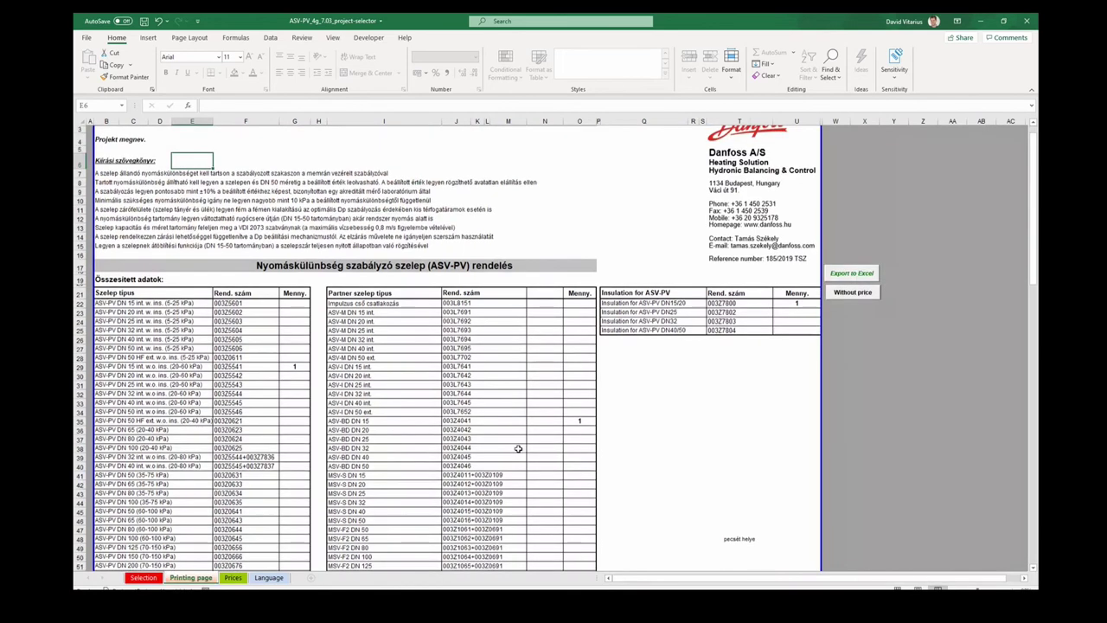
scroll(518, 448, "down", 2)
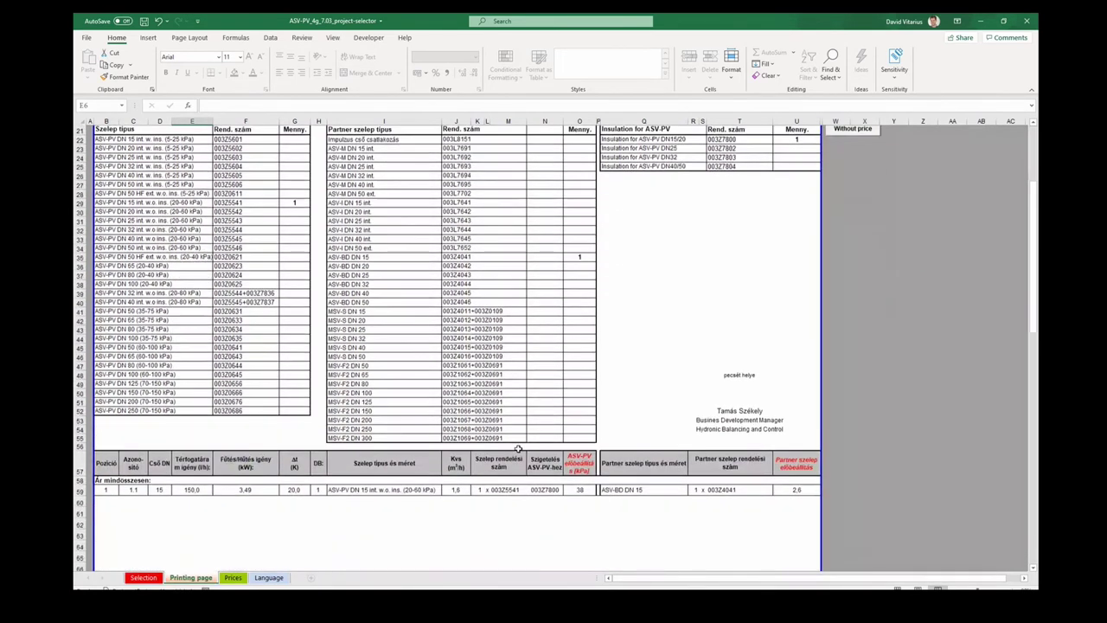
scroll(518, 448, "up", 2)
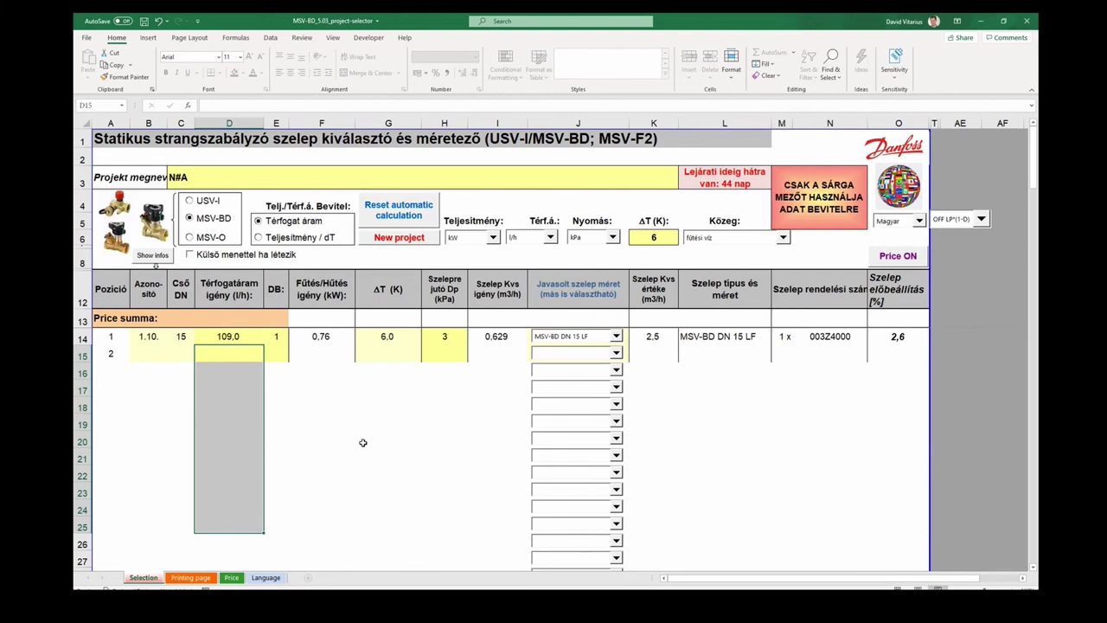
In the MSV-BD_5.03_project-selector workbook, clear the project name and set the flow demand of position 1 to 500 l/h
left_click(219, 176)
key("Delete")
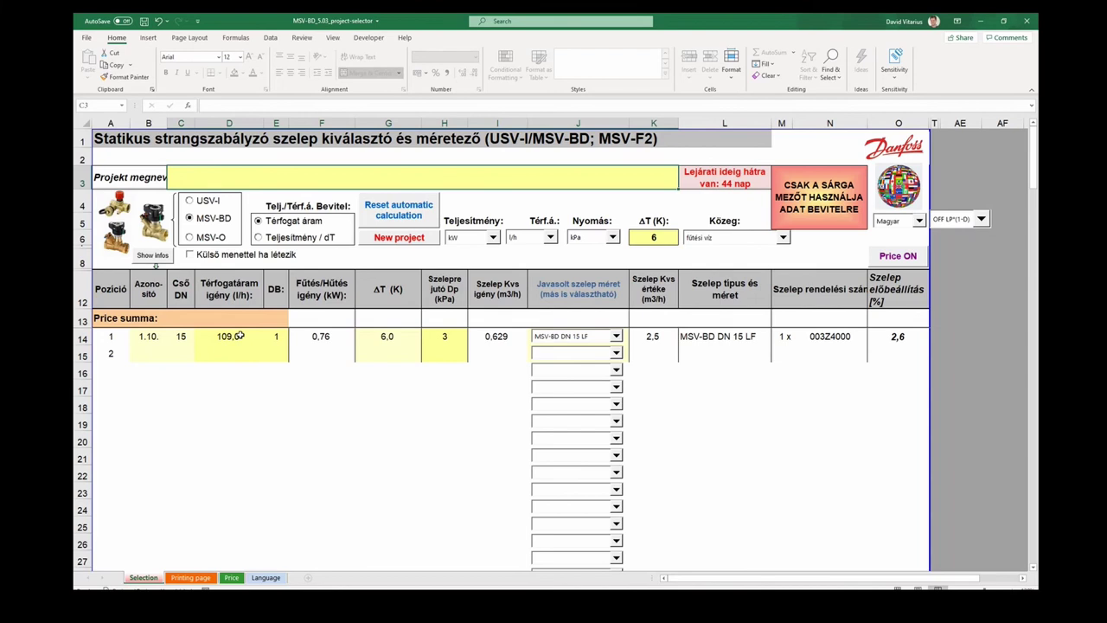
left_click(240, 335)
type("500")
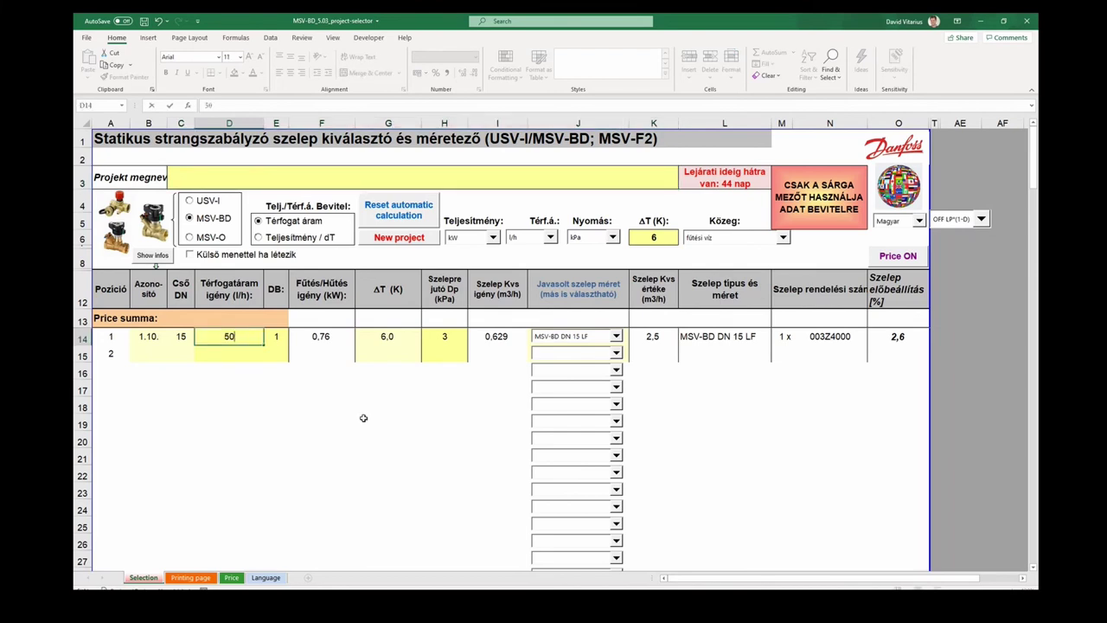
key("Return")
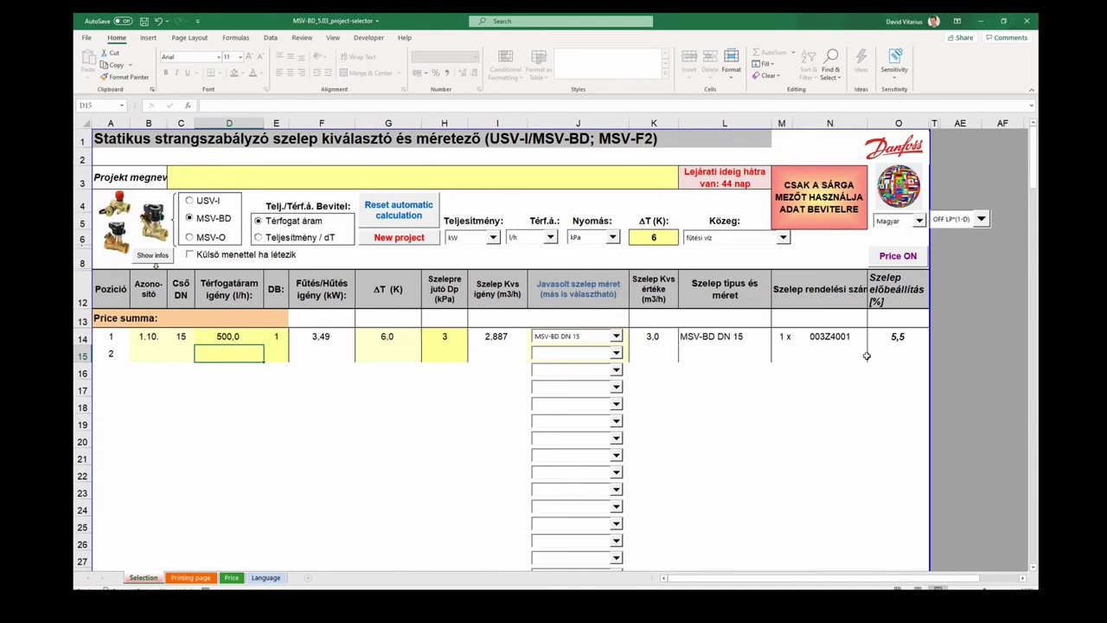
Review the MSV-BD order quantities and position row on the printing page
left_click(201, 579)
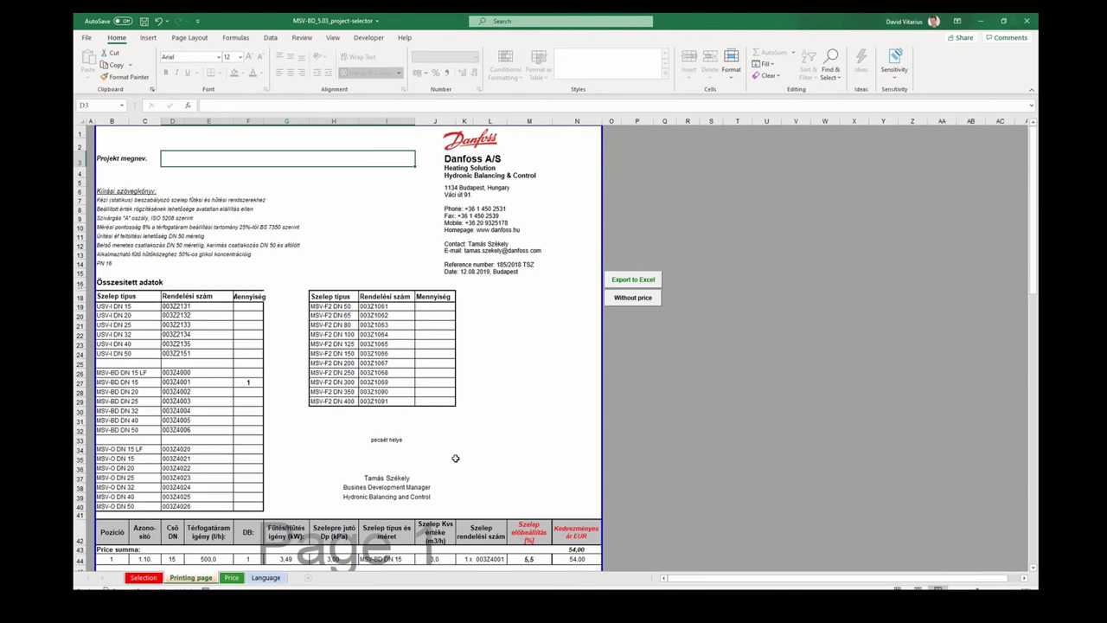
scroll(453, 458, "down", 6)
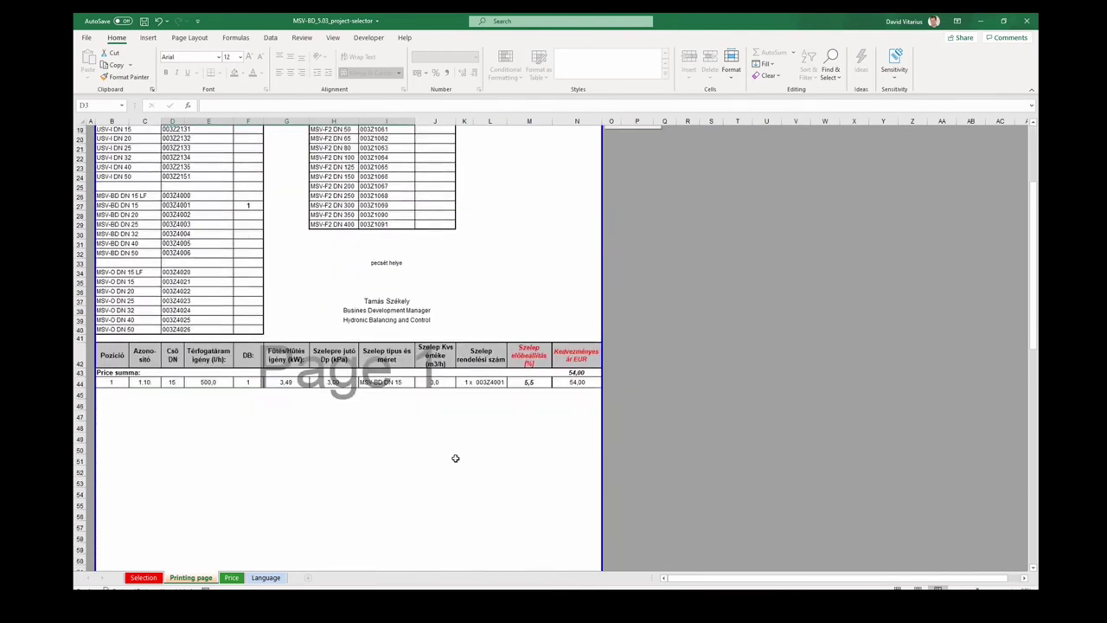
scroll(455, 458, "up", 5)
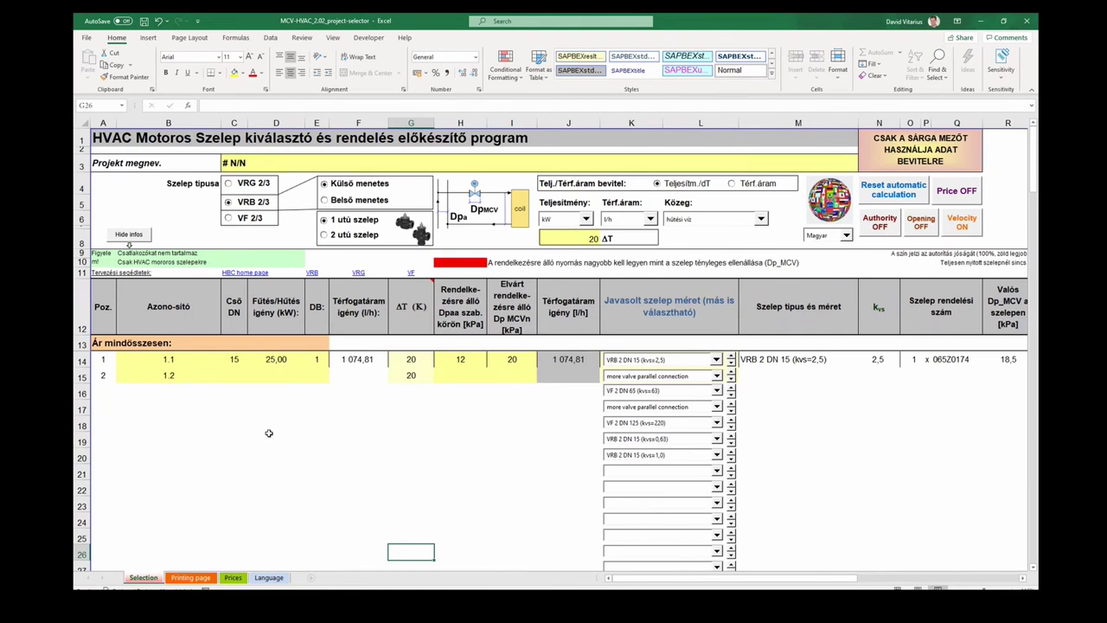
Clear the project name in the MCV-HVAC_2.02_project-selector workbook
left_click(253, 168)
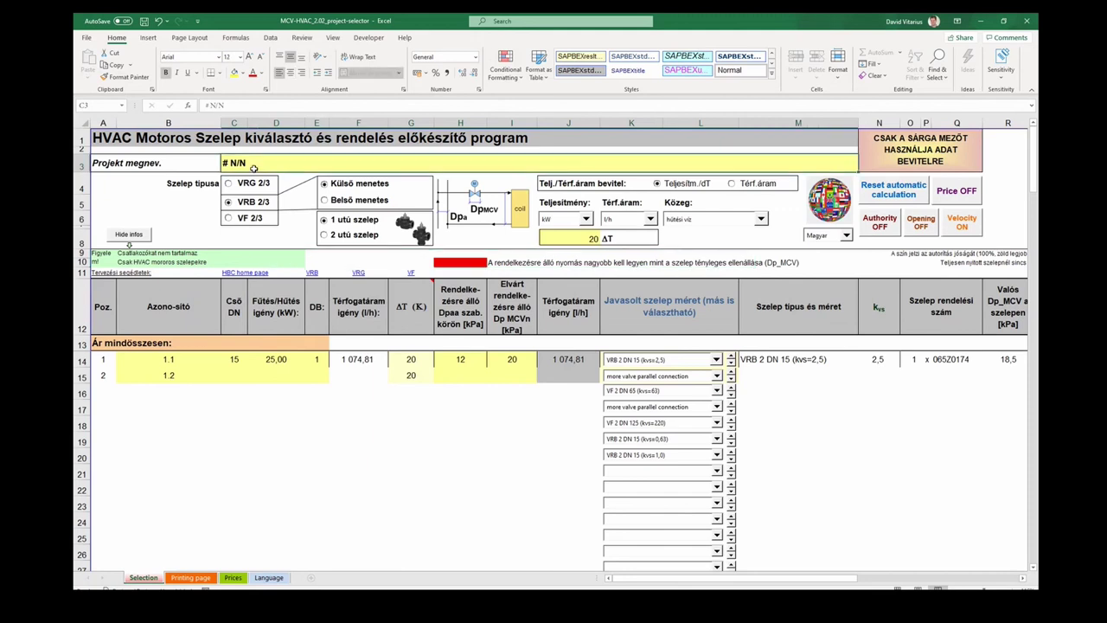
key("Delete")
Try the VF 2/3 and VRG 2/3 valve types, hide the info rows and choose VRB 2/3 as the valve type
left_click(228, 219)
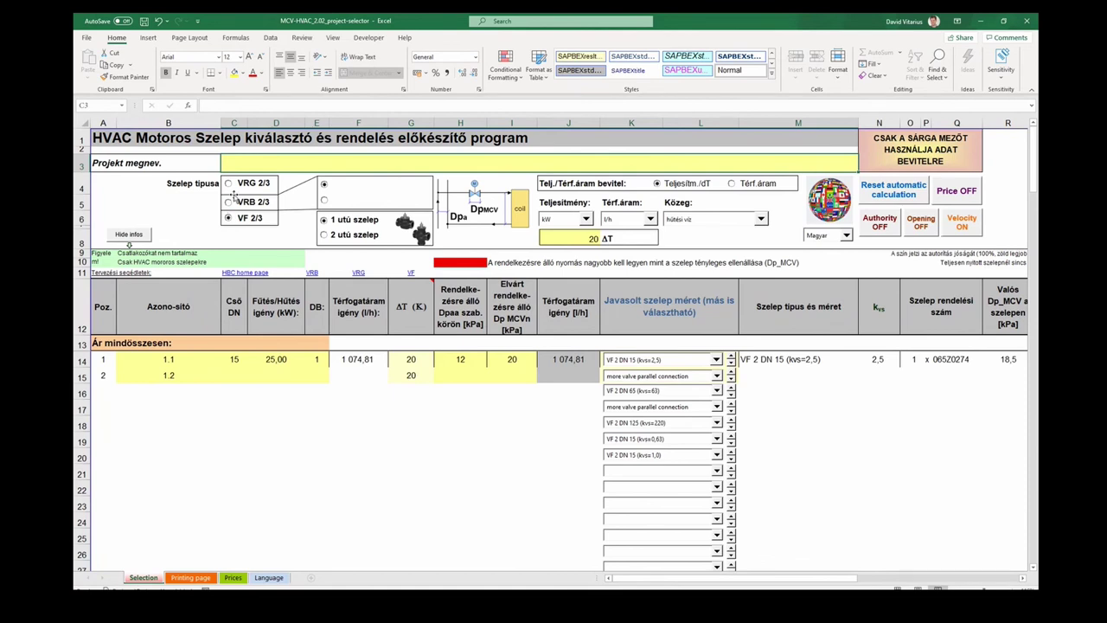
left_click(230, 184)
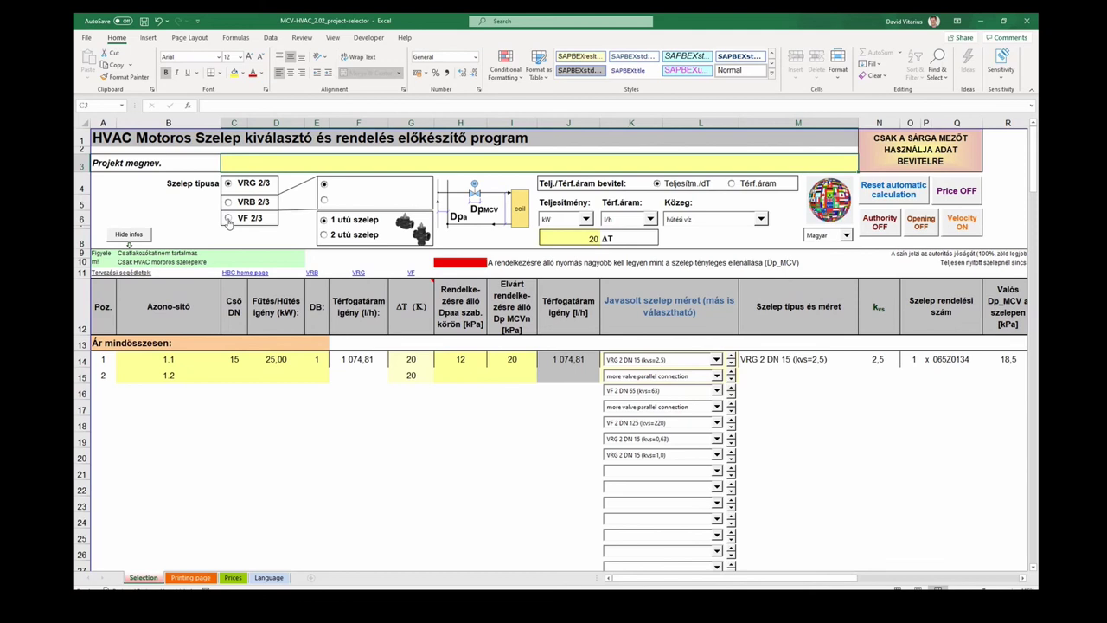
left_click(141, 235)
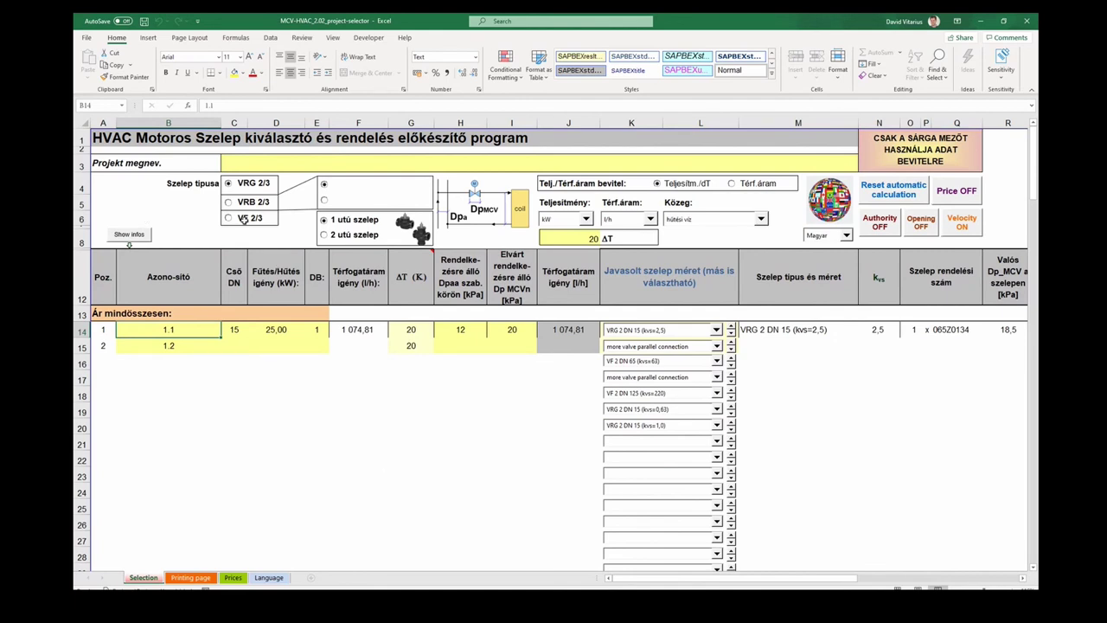
left_click(228, 202)
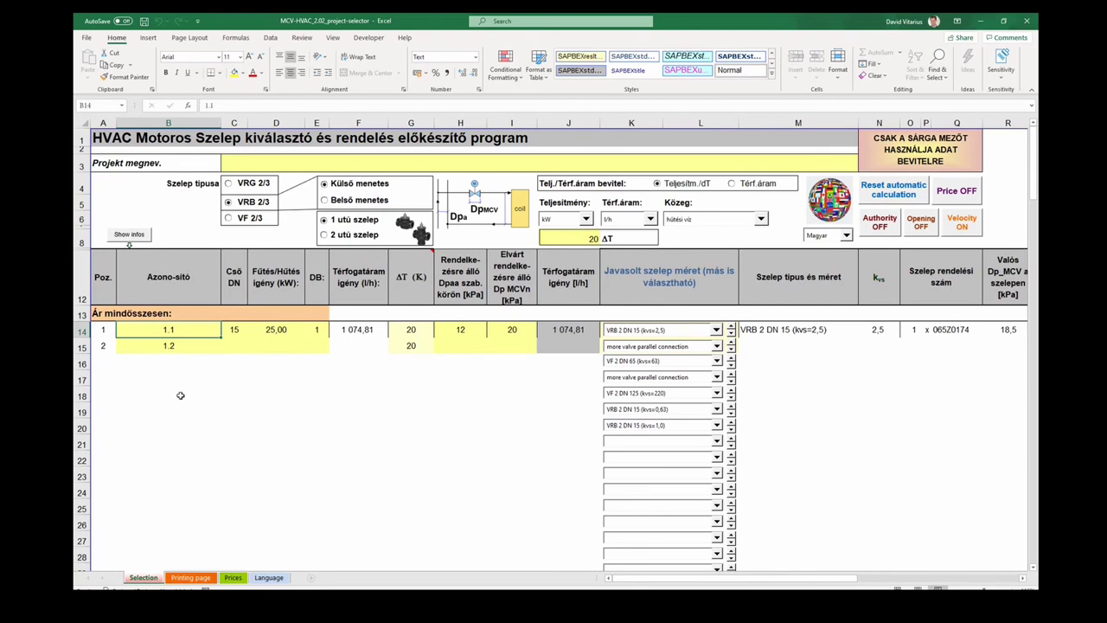
Set the heating/cooling demand of position 1 to 50 kW
left_click(294, 332)
type("50")
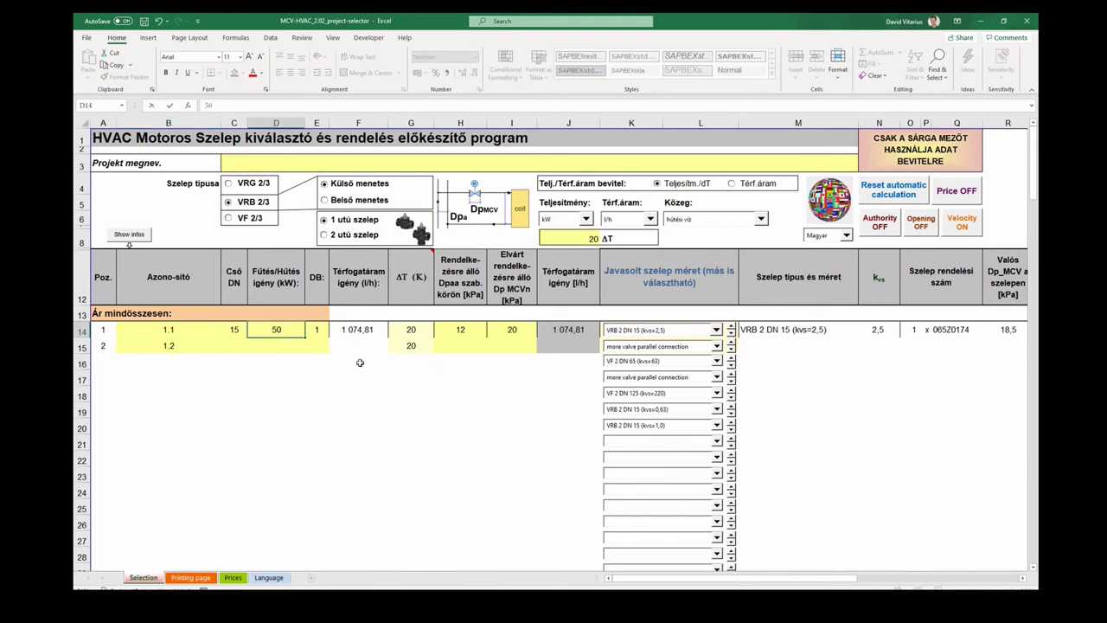
key("Return")
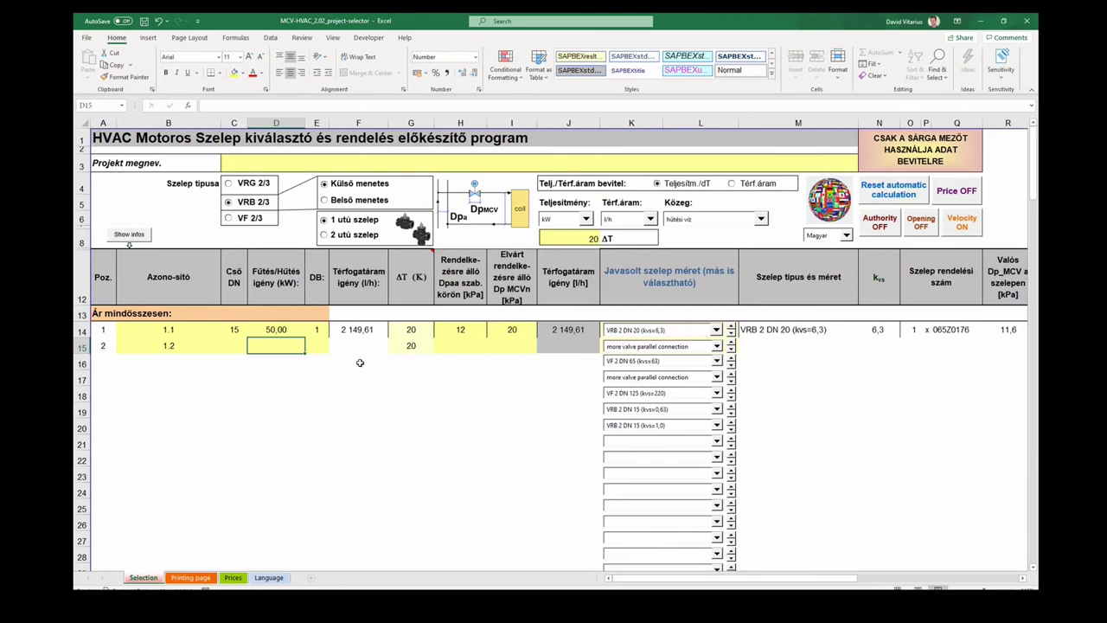
Set the available Dpa of the controlled circuit in position 1 to 30 kPa
key("Up")
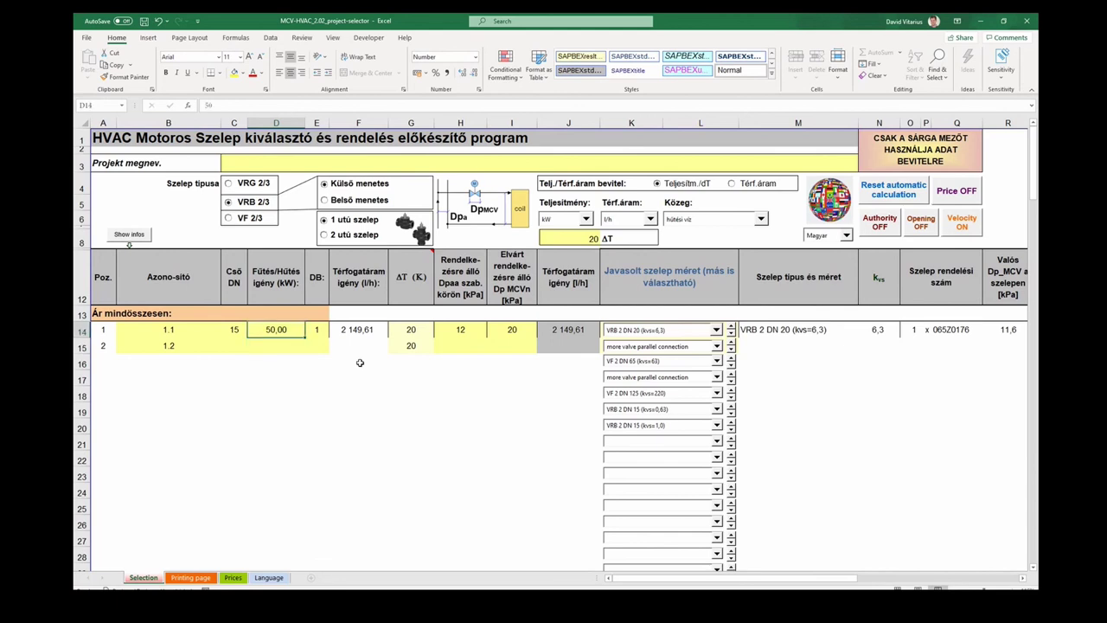
key("Right")
key("Right")
key("Right")
key("Right")
key("Right")
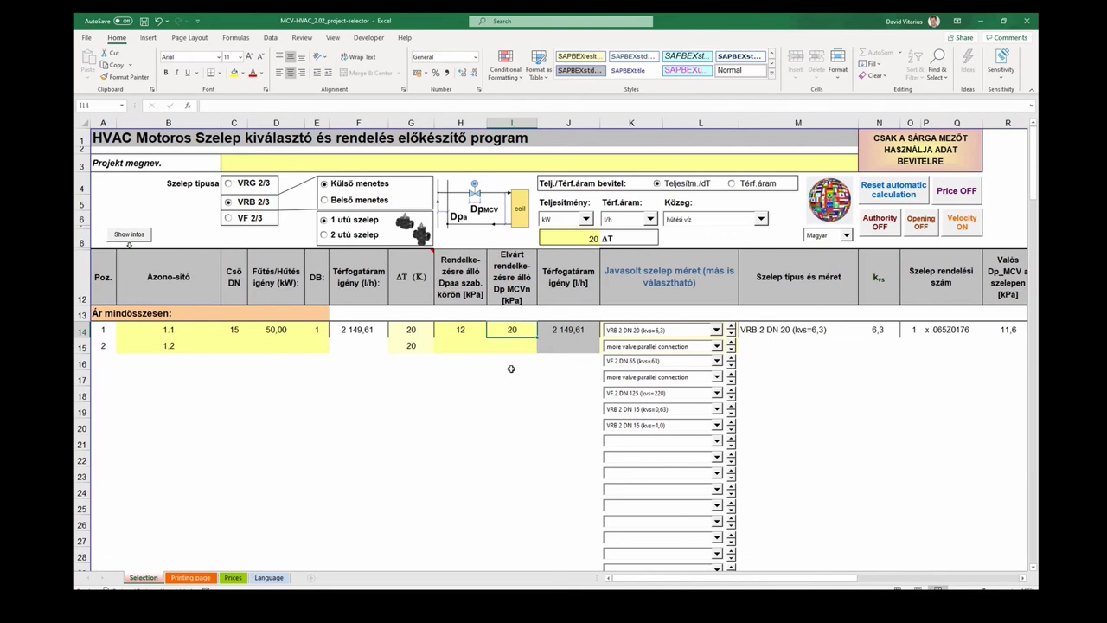
left_click(471, 330)
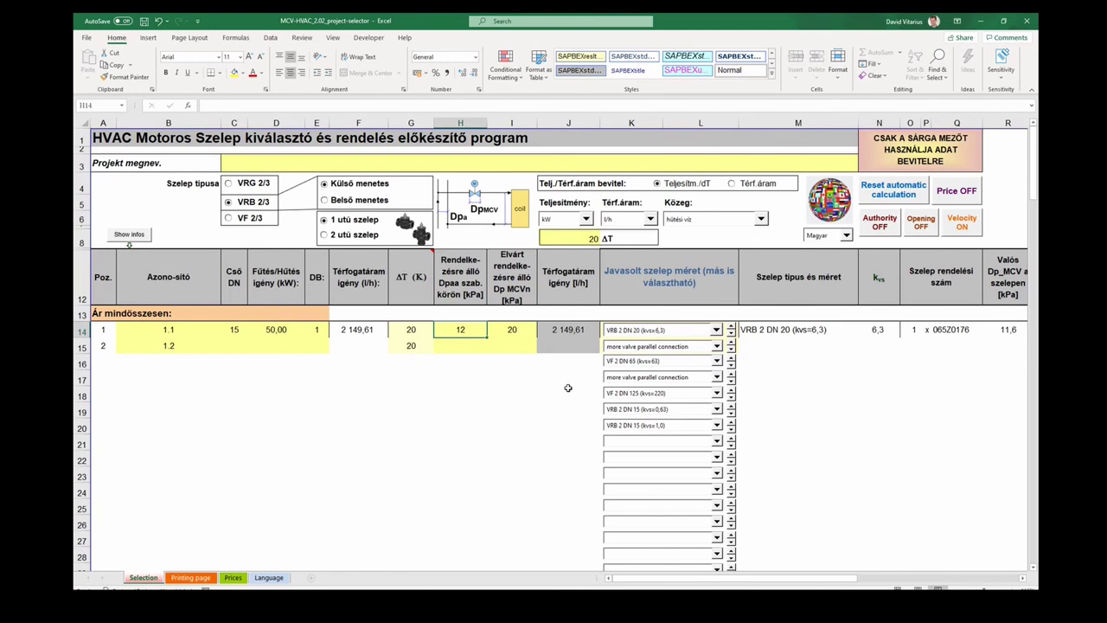
type("30")
key("Return")
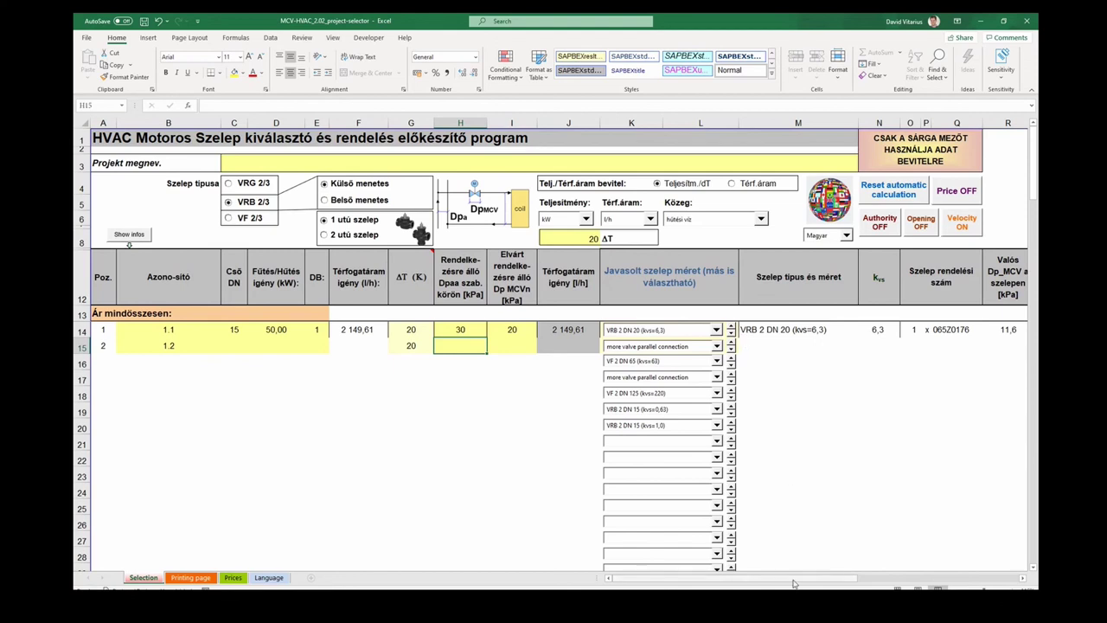
Examine the valve authority, valve opening and recommended motor type for position 1
left_click_drag(794, 582, 886, 577)
mouse_move(885, 575)
left_mouse_down()
mouse_move(899, 575)
mouse_move(869, 575)
mouse_move(914, 573)
mouse_move(885, 570)
left_mouse_up()
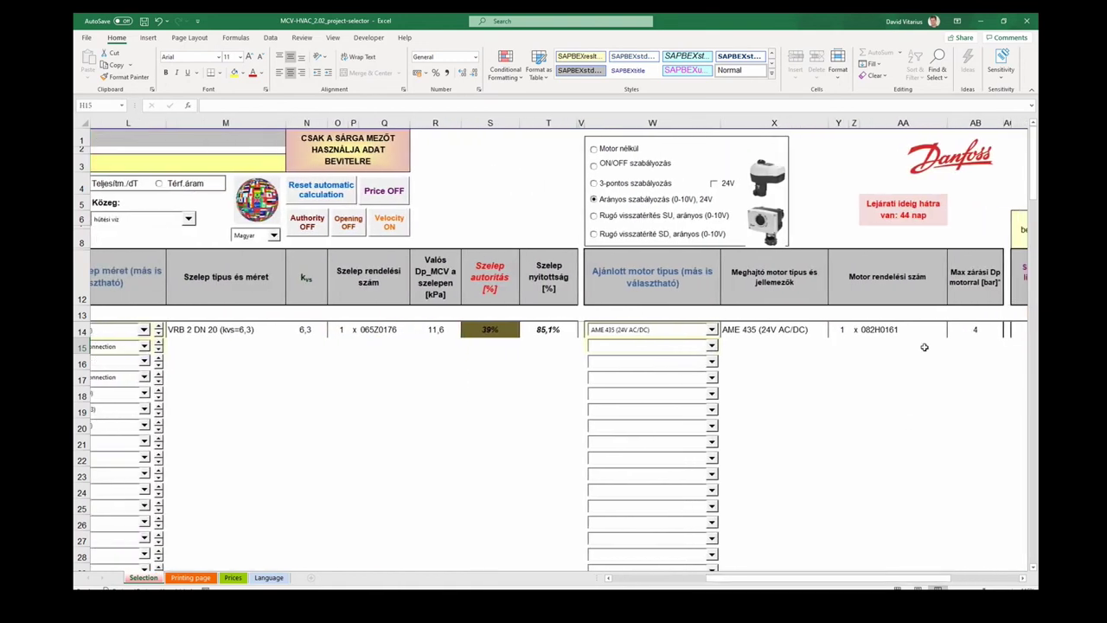
left_click(610, 578)
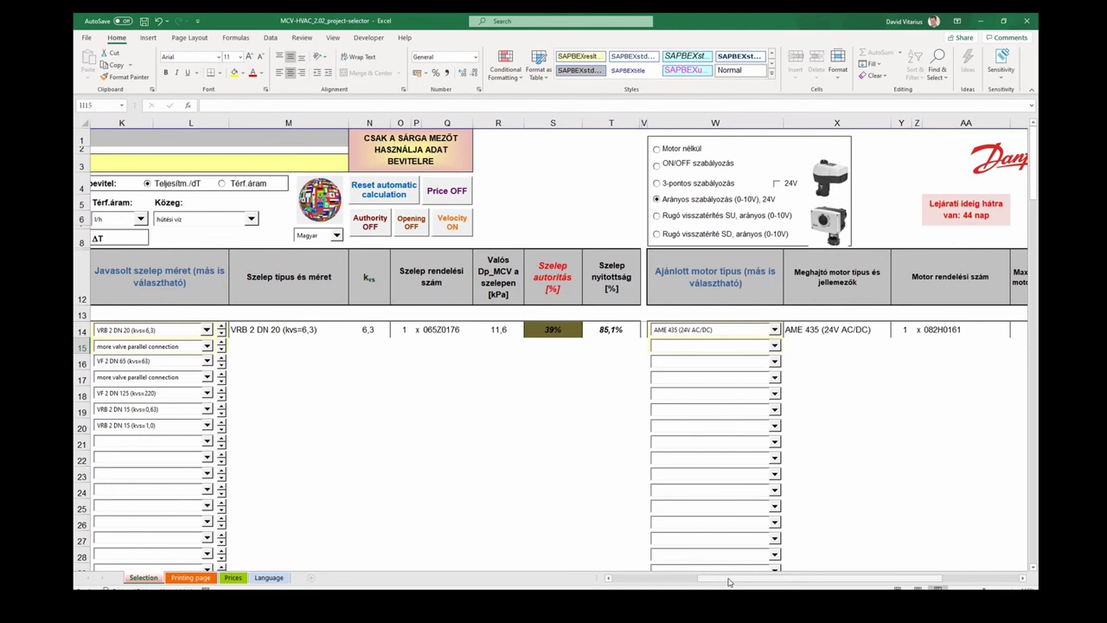
left_click_drag(729, 582, 674, 573)
Review the motorised valve order summary and position row on the printing page
left_click(191, 577)
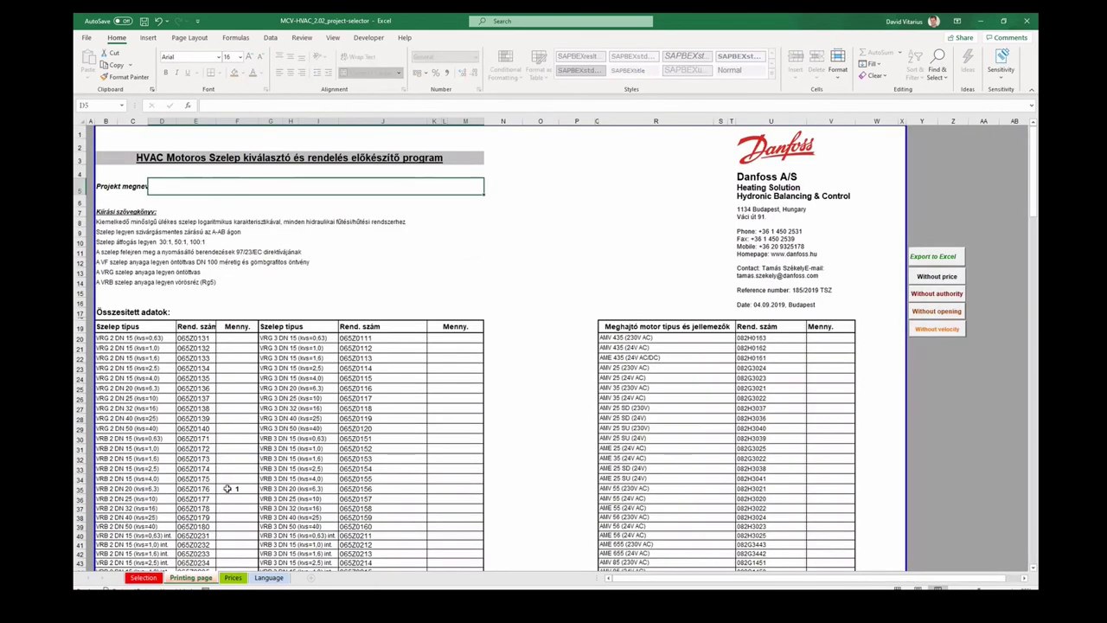
scroll(363, 493, "down", 13)
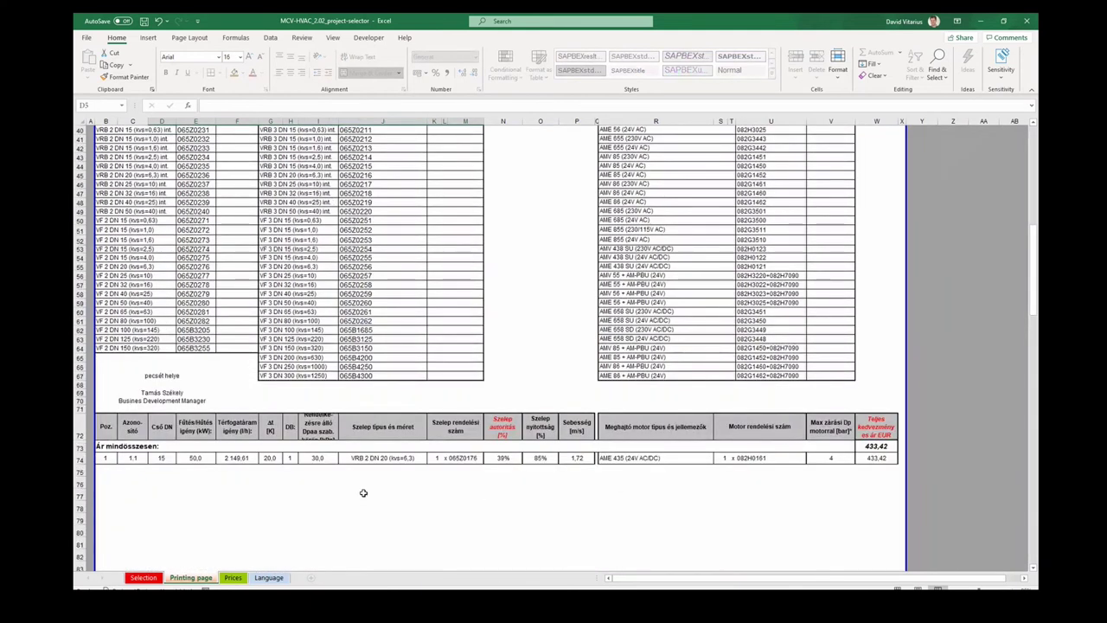
scroll(363, 493, "up", 11)
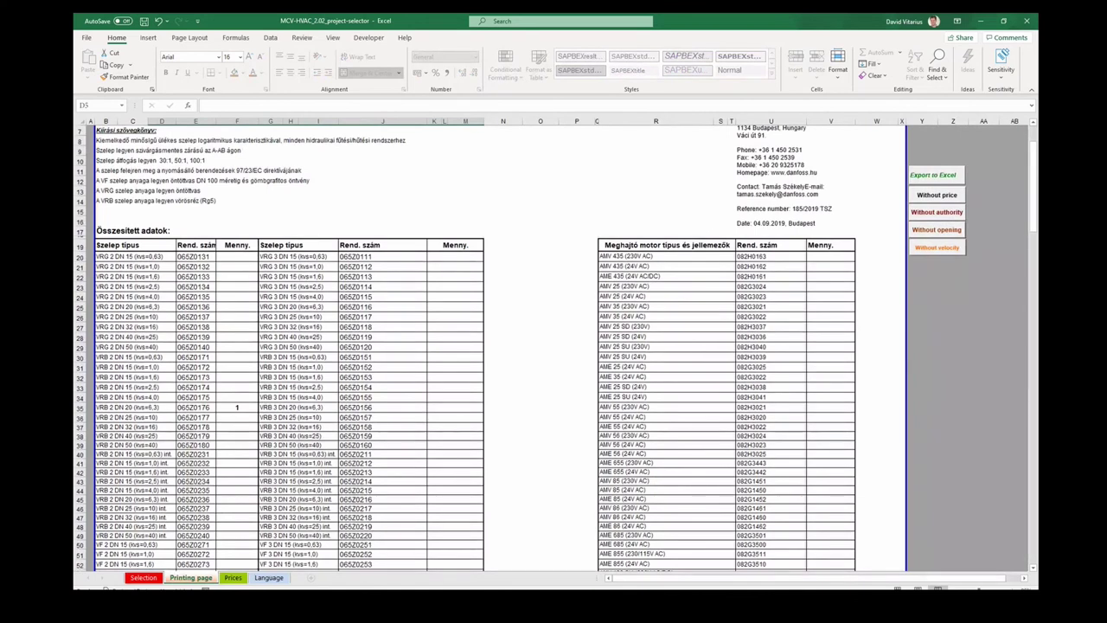
Switch to the PowerPoint slide show with the slide on requesting the selection programs
mouse_move(281, 605)
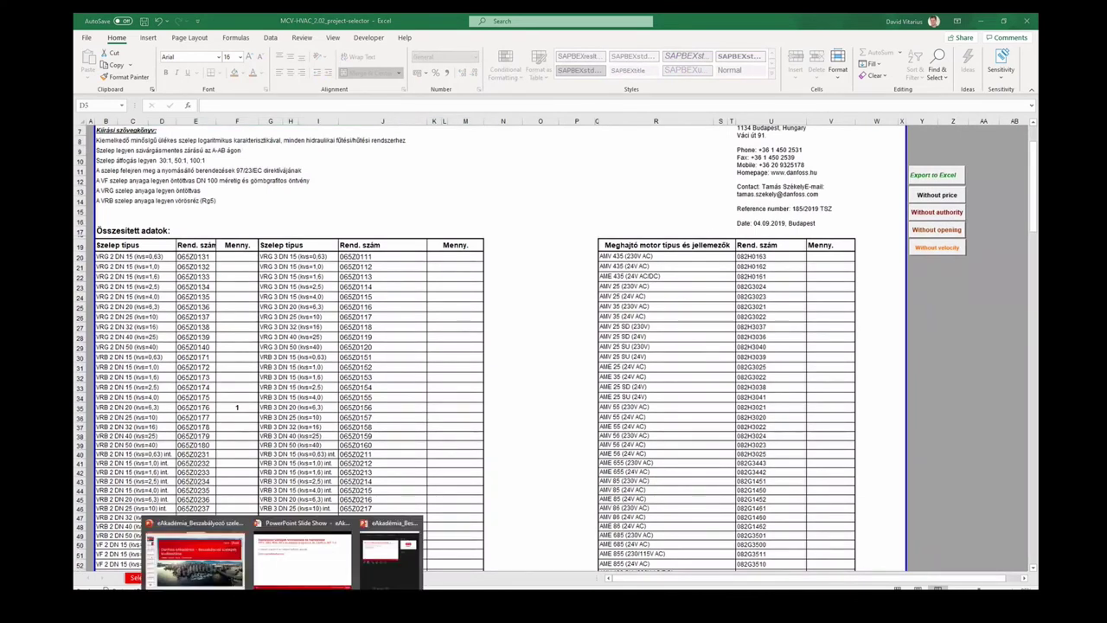
left_click(379, 577)
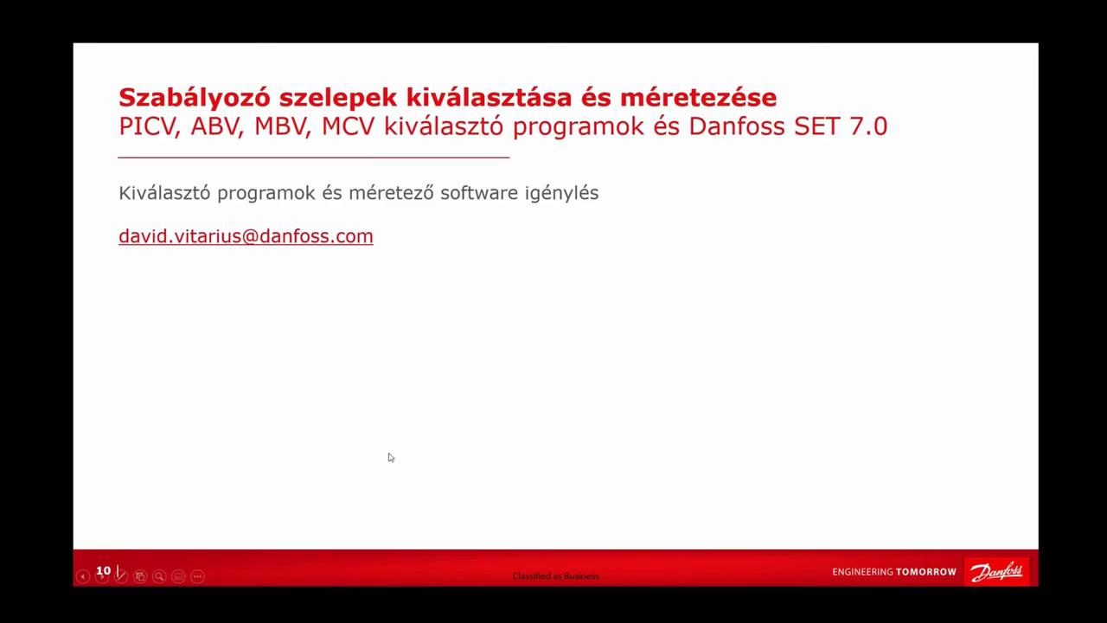